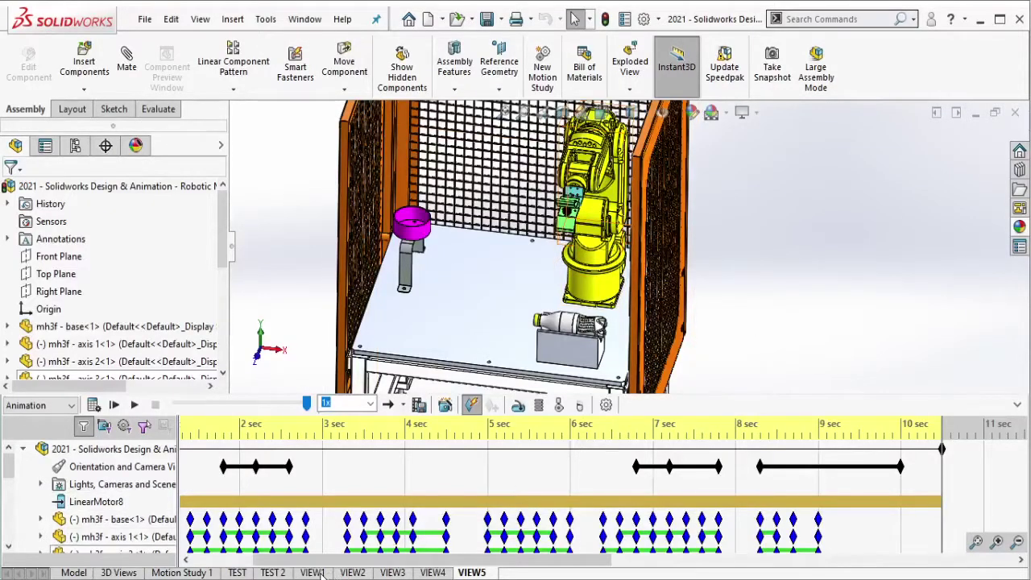
- Save the VIEW1 animation into the 1.0. 3D Total Assembly folder, with a name ending _VIEW1
{"action": "left_click", "coordinate": [320, 572]}
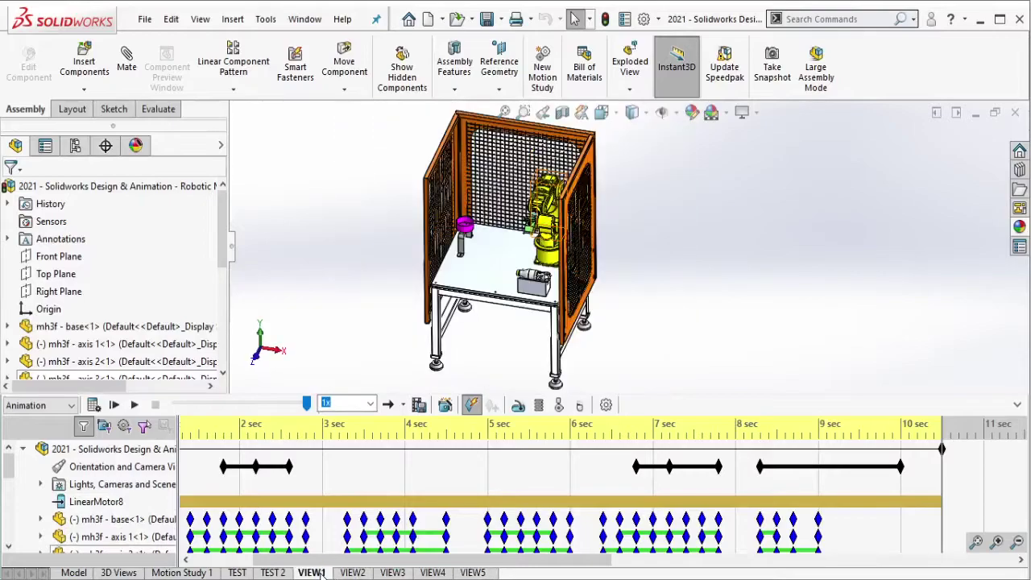
{"action": "left_click", "coordinate": [419, 405]}
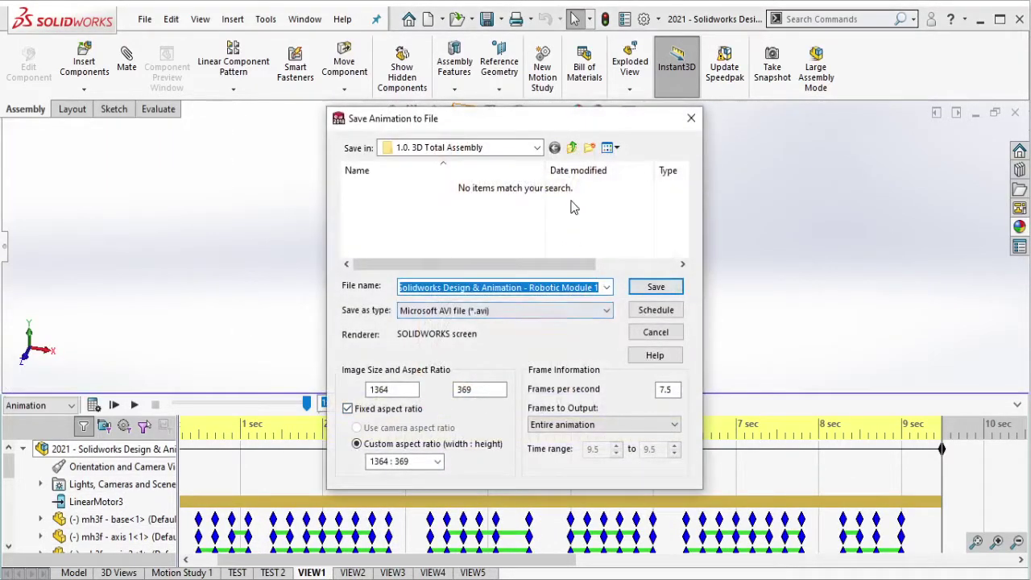
{"action": "left_click", "coordinate": [554, 150]}
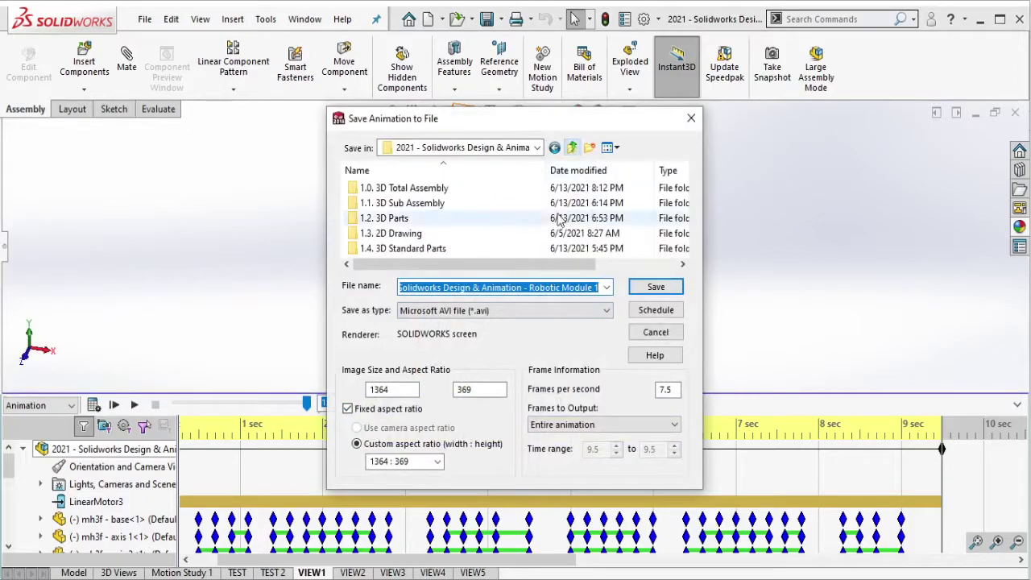
{"action": "double_click", "coordinate": [435, 192]}
{"action": "left_click", "coordinate": [597, 288]}
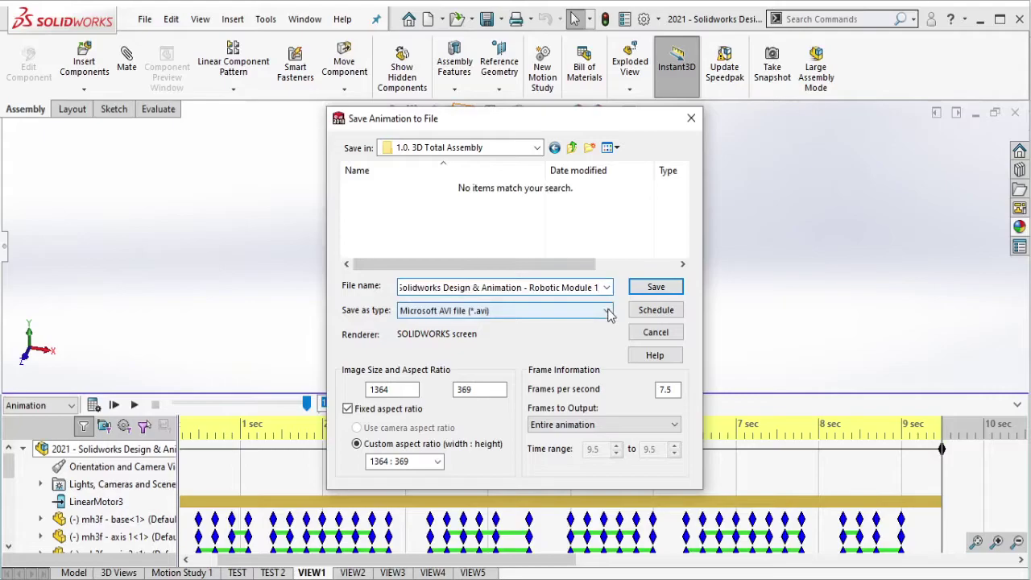
{"action": "type", "text": "_V"}
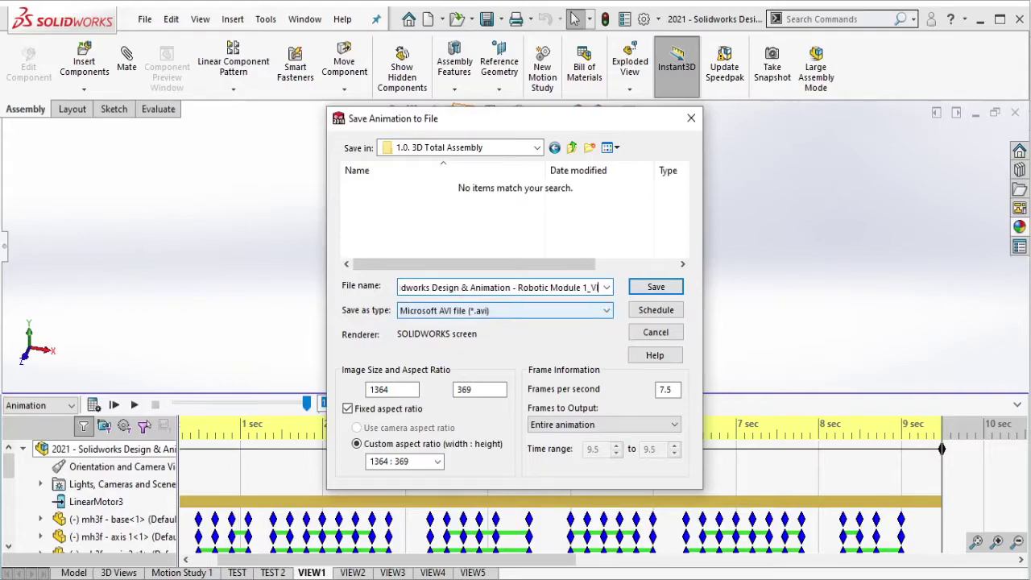
{"action": "type", "text": "IEW1"}
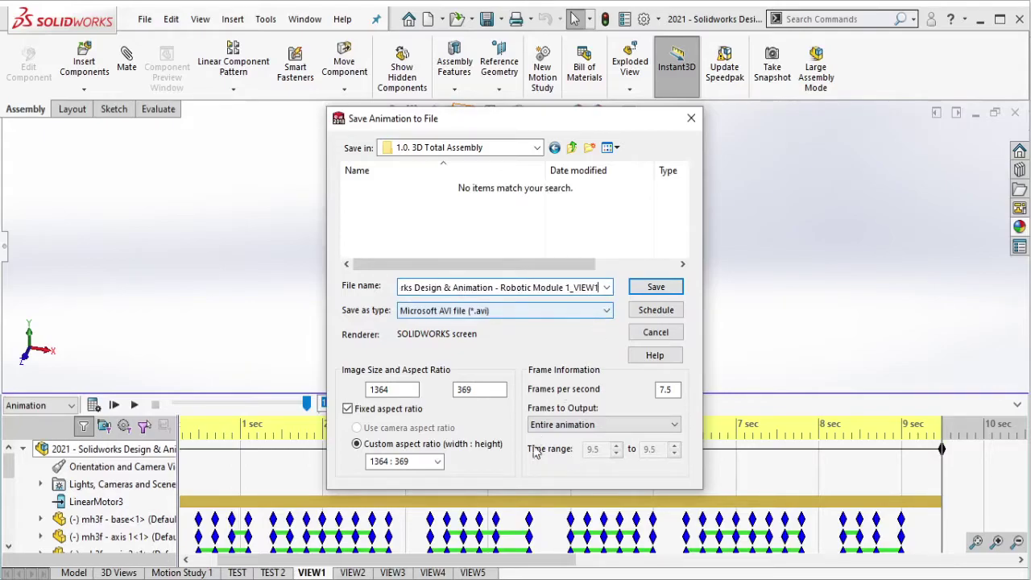
- Set the export to 16:9 HDTV aspect ratio, 30 fps, Microsoft AVI output
{"action": "left_click", "coordinate": [419, 461]}
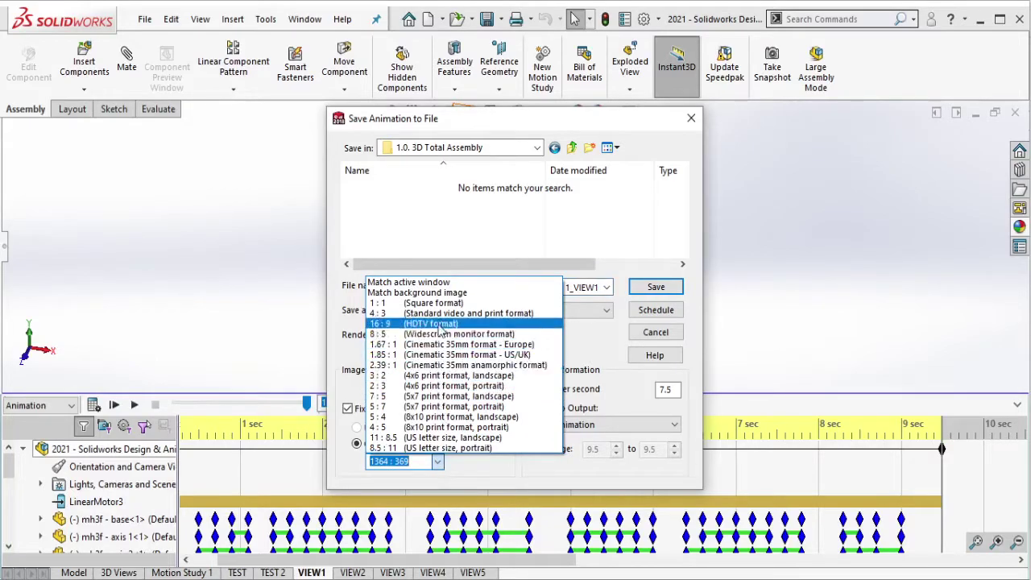
{"action": "left_click", "coordinate": [427, 323]}
{"action": "double_click", "coordinate": [666, 390]}
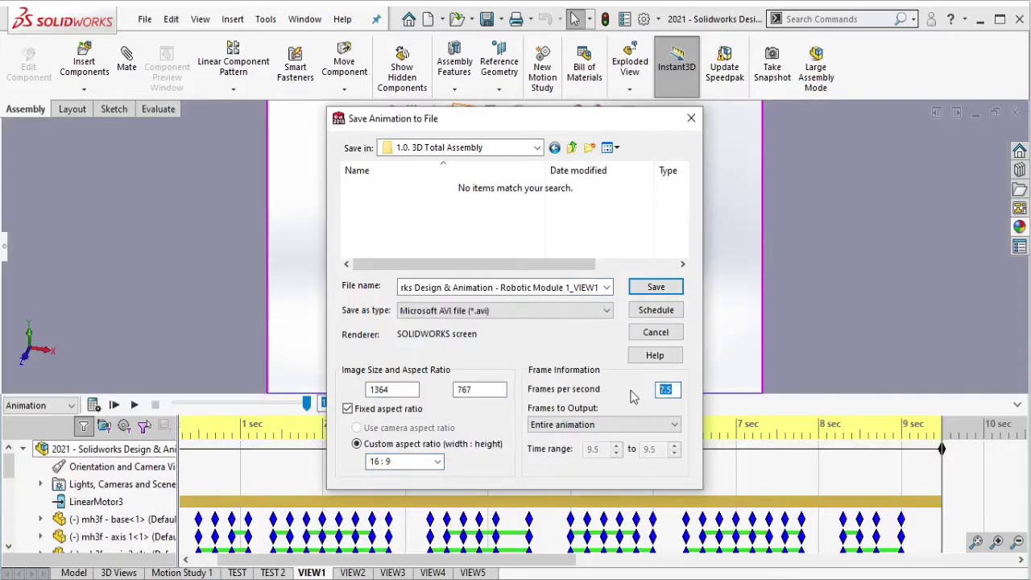
{"action": "type", "text": "30"}
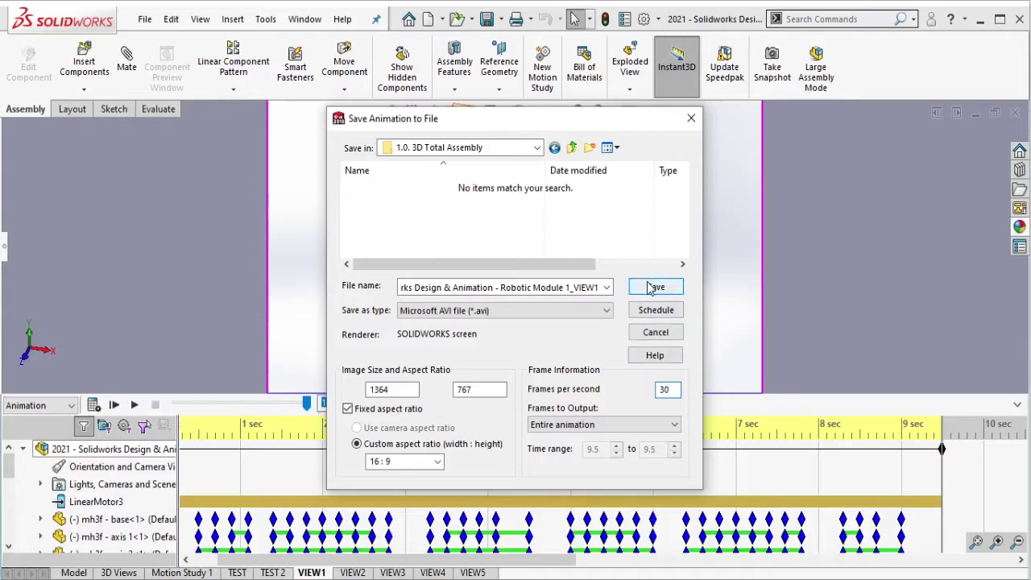
{"action": "left_click", "coordinate": [606, 311]}
{"action": "left_click", "coordinate": [564, 325]}
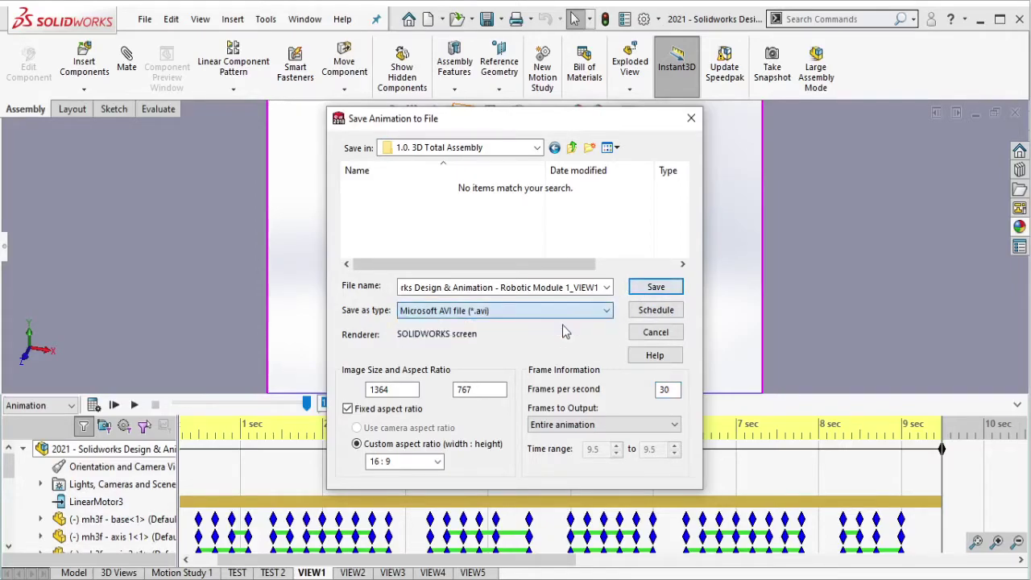
- Save the VIEW1 AVI with Intel IYUV compression and start recording
{"action": "left_click", "coordinate": [656, 287]}
{"action": "left_click", "coordinate": [517, 288]}
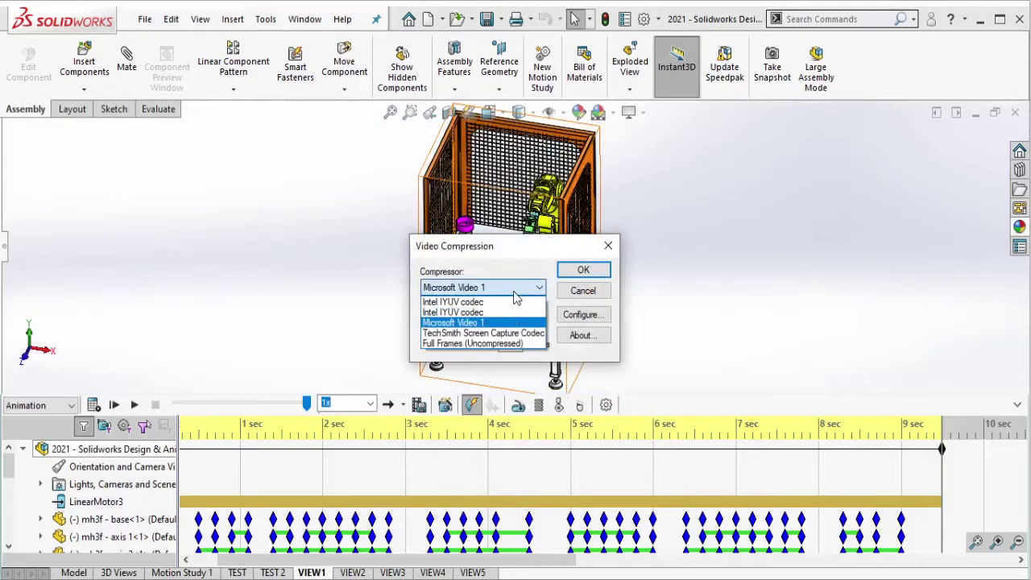
{"action": "left_click", "coordinate": [515, 301]}
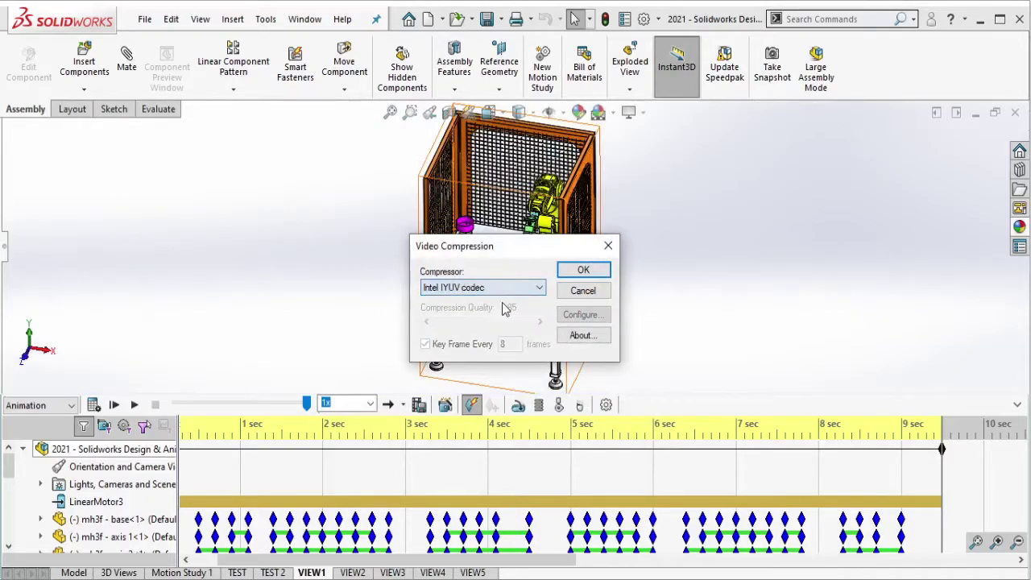
{"action": "left_click", "coordinate": [583, 271]}
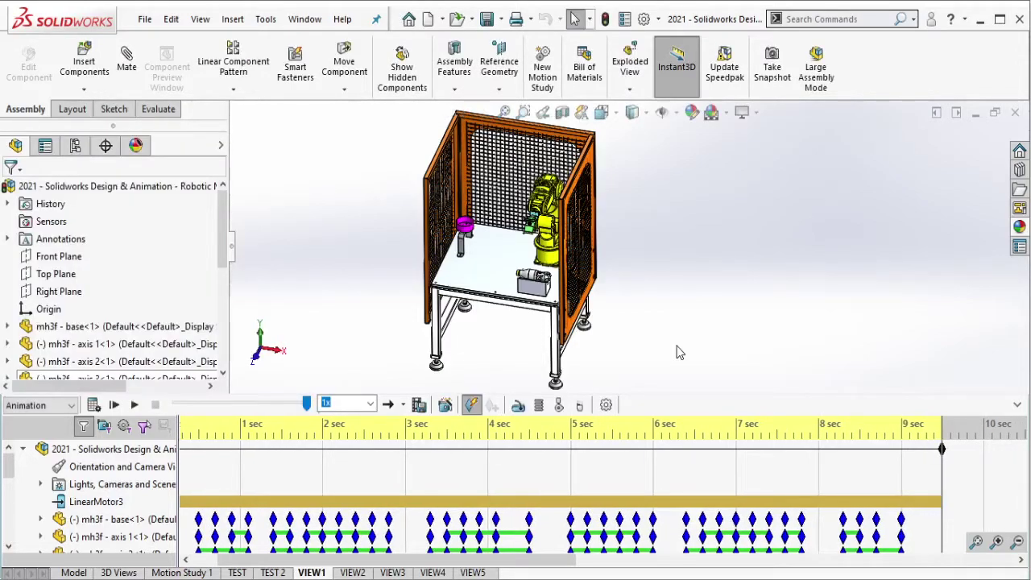
{"action": "left_click", "coordinate": [361, 547]}
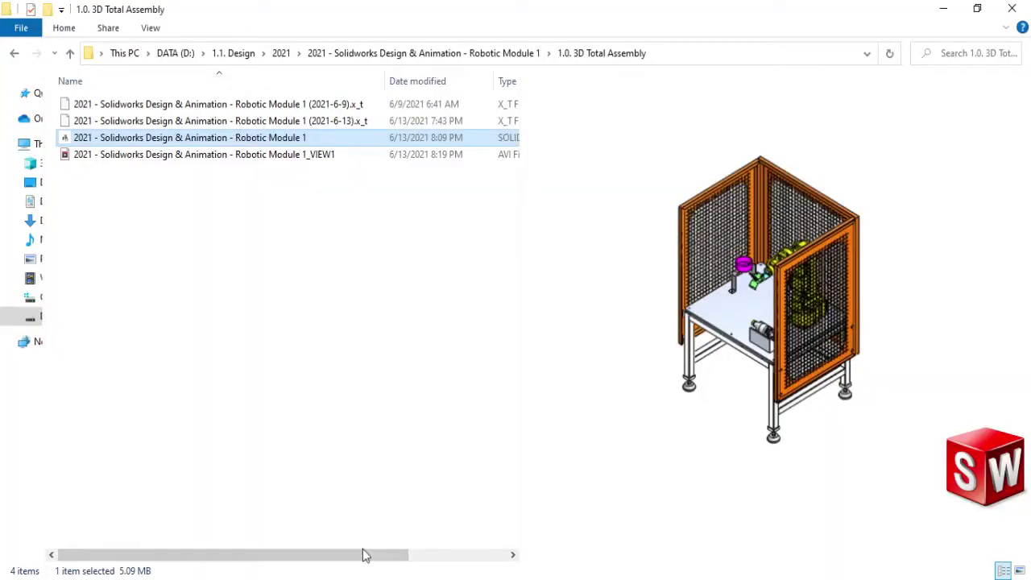
{"action": "left_click", "coordinate": [296, 159]}
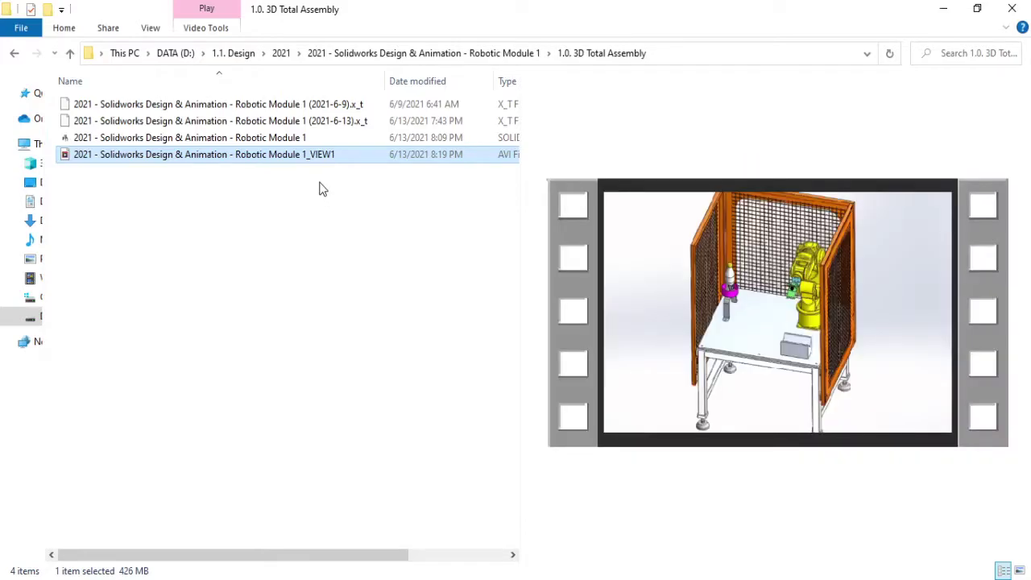
{"action": "left_click", "coordinate": [943, 9]}
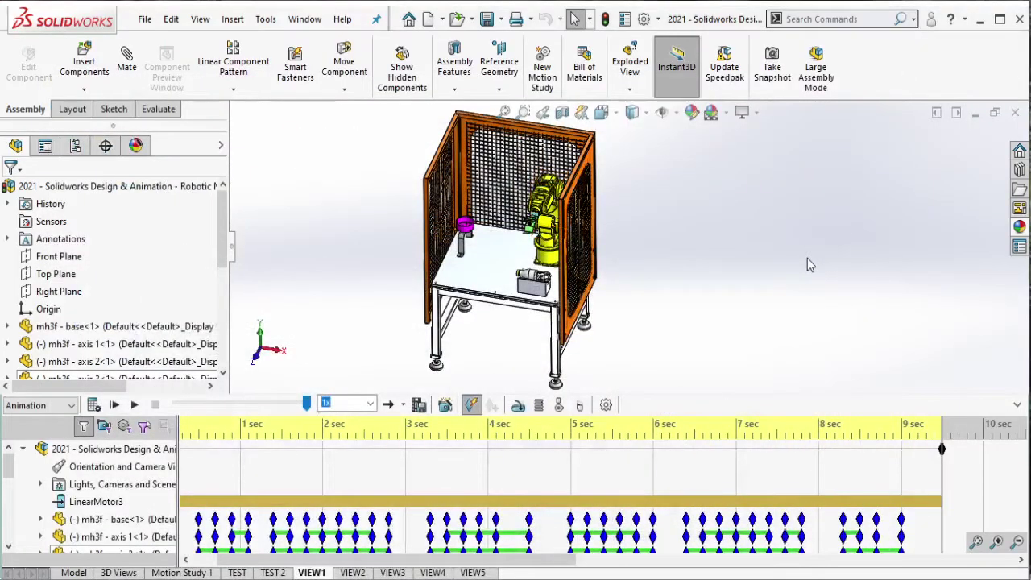
- Switch to the VIEW2 study and set its animation export aspect ratio to 16:9
{"action": "left_click", "coordinate": [352, 572]}
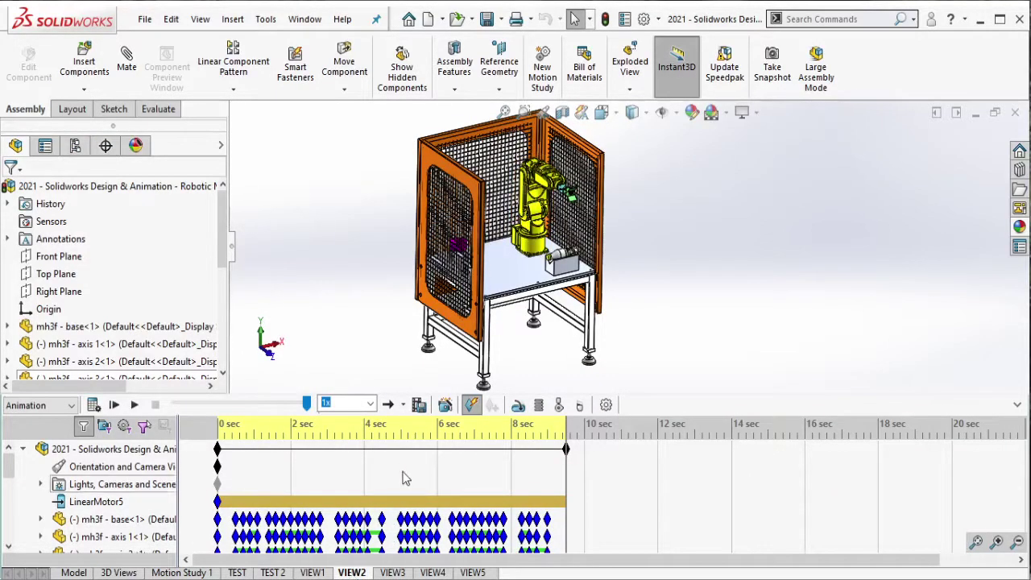
{"action": "left_click", "coordinate": [420, 405]}
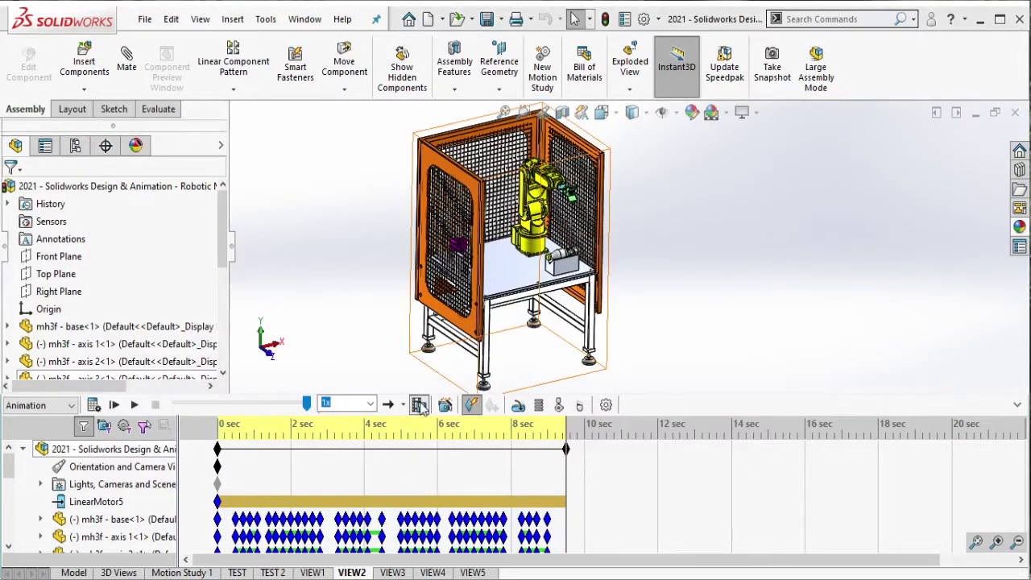
{"action": "left_click", "coordinate": [438, 461]}
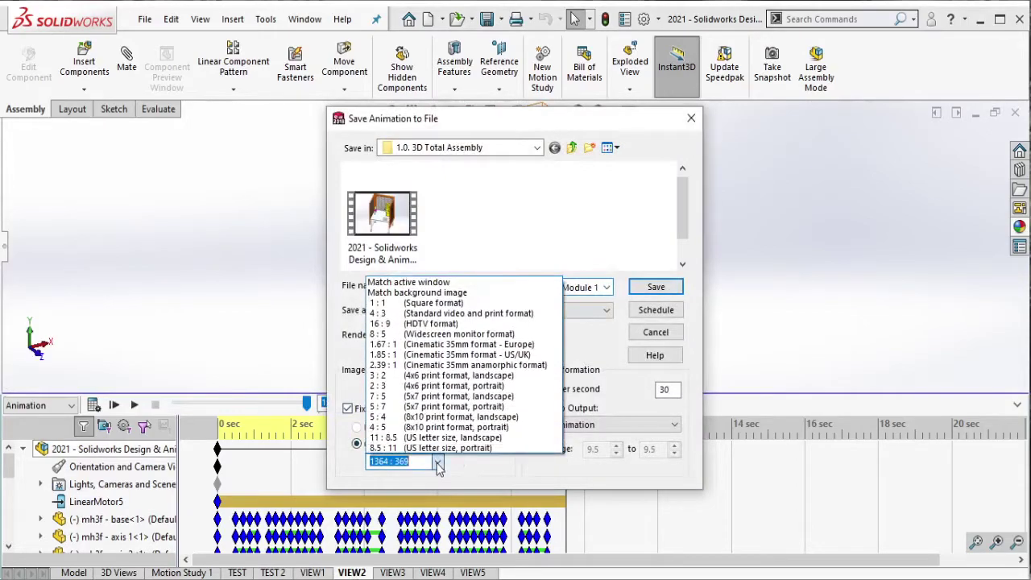
{"action": "left_click", "coordinate": [433, 330]}
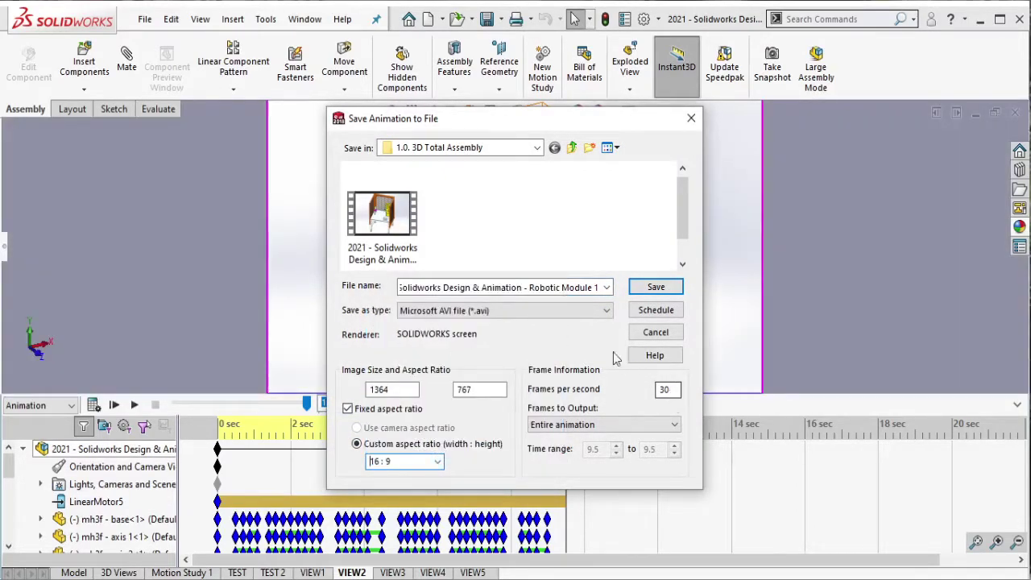
- Base the file name on the VIEW1 file, changing its ending to _VIEW2
{"action": "left_click", "coordinate": [402, 242]}
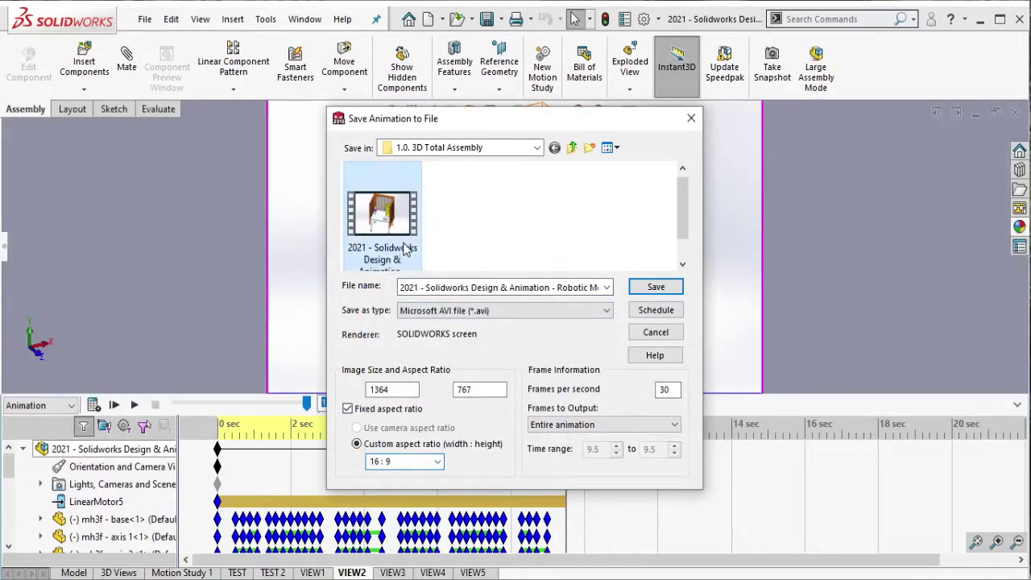
{"action": "triple_click", "coordinate": [579, 290]}
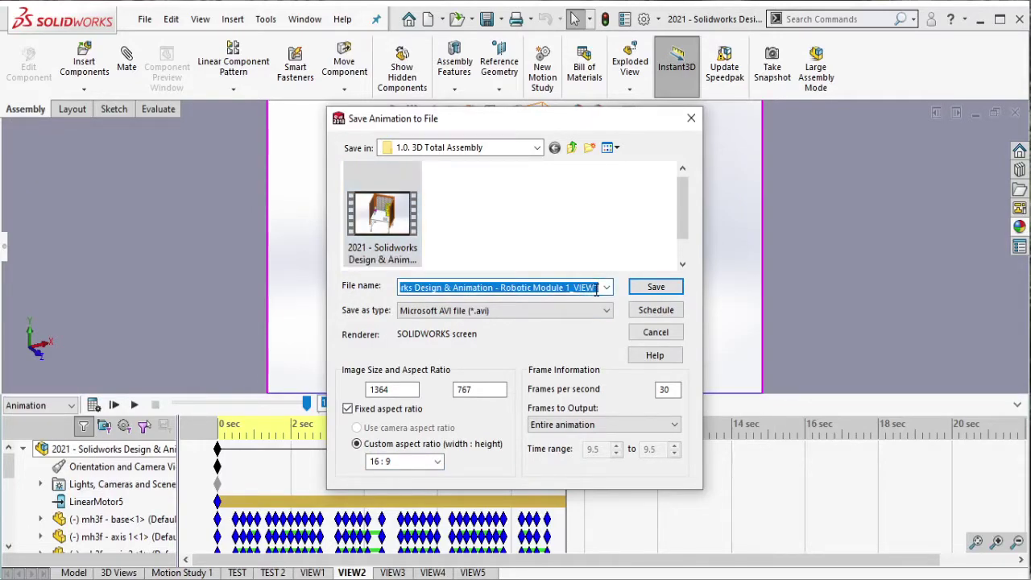
{"action": "left_click", "coordinate": [598, 292]}
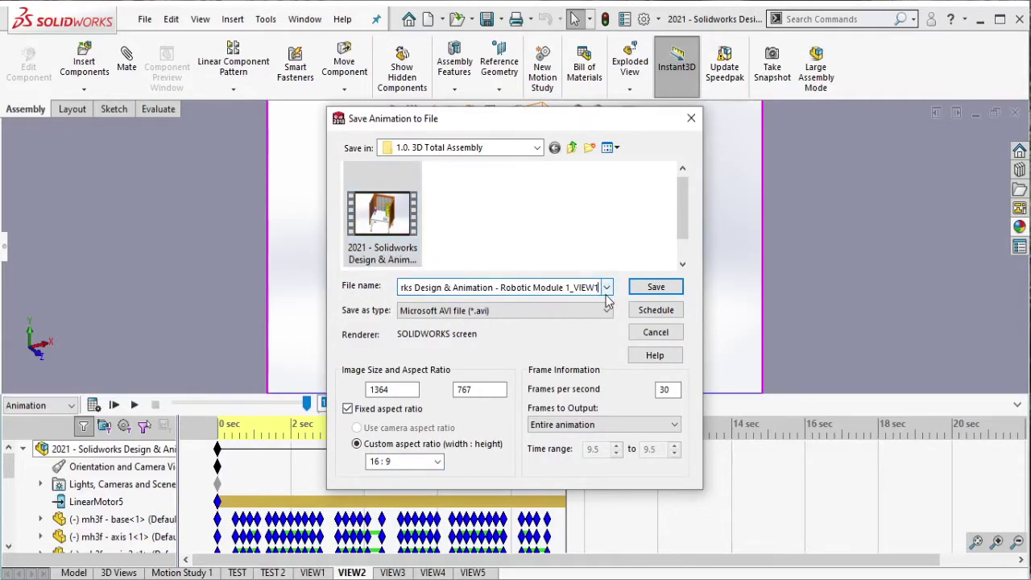
{"action": "key", "text": "BackSpace"}
{"action": "type", "text": "2"}
- Save the VIEW2 AVI with Intel IYUV compression and start recording
{"action": "left_click", "coordinate": [658, 287]}
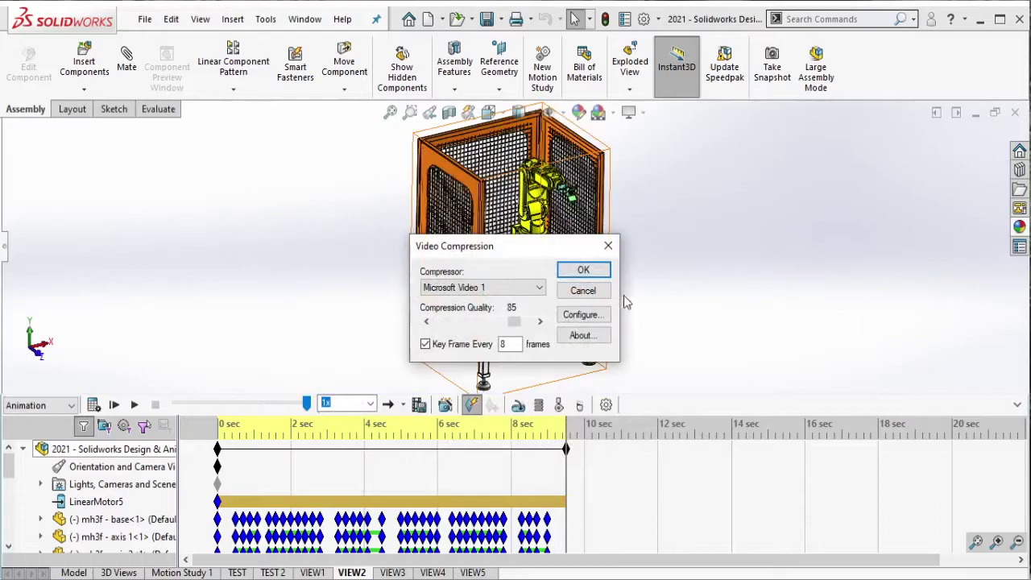
{"action": "left_click", "coordinate": [539, 288]}
{"action": "left_click", "coordinate": [522, 302]}
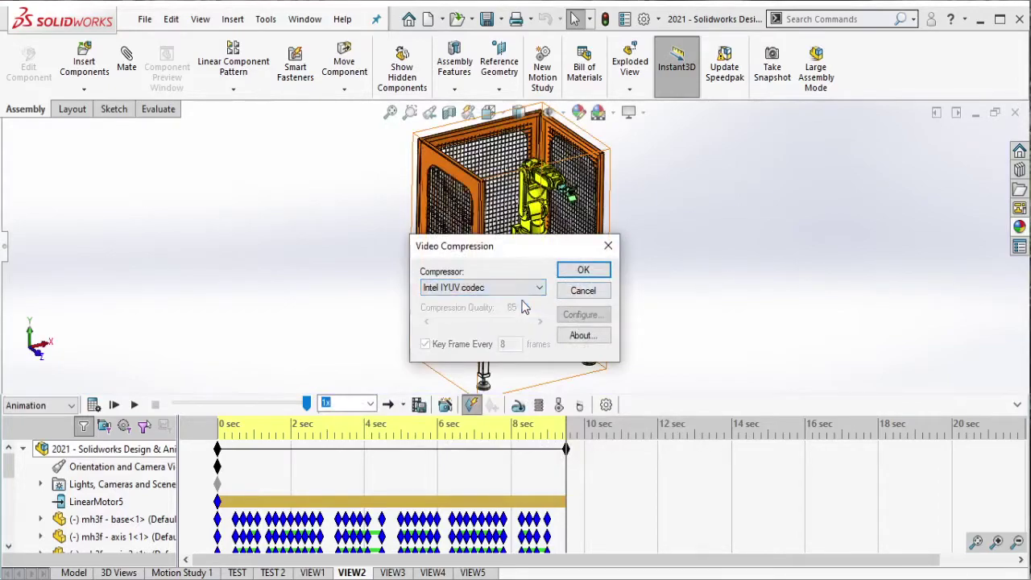
{"action": "left_click", "coordinate": [581, 271]}
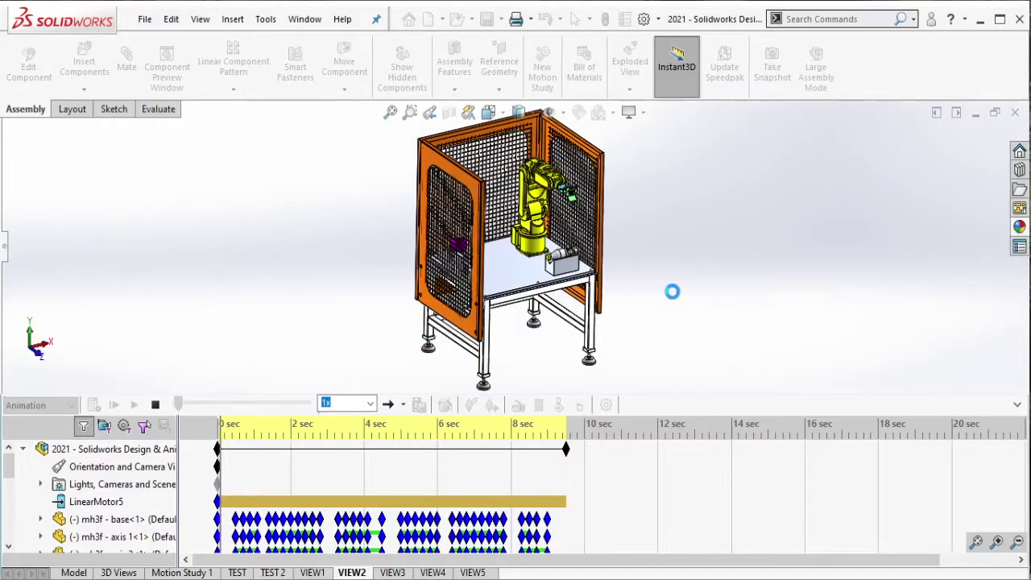
{"action": "key", "text": "F3"}
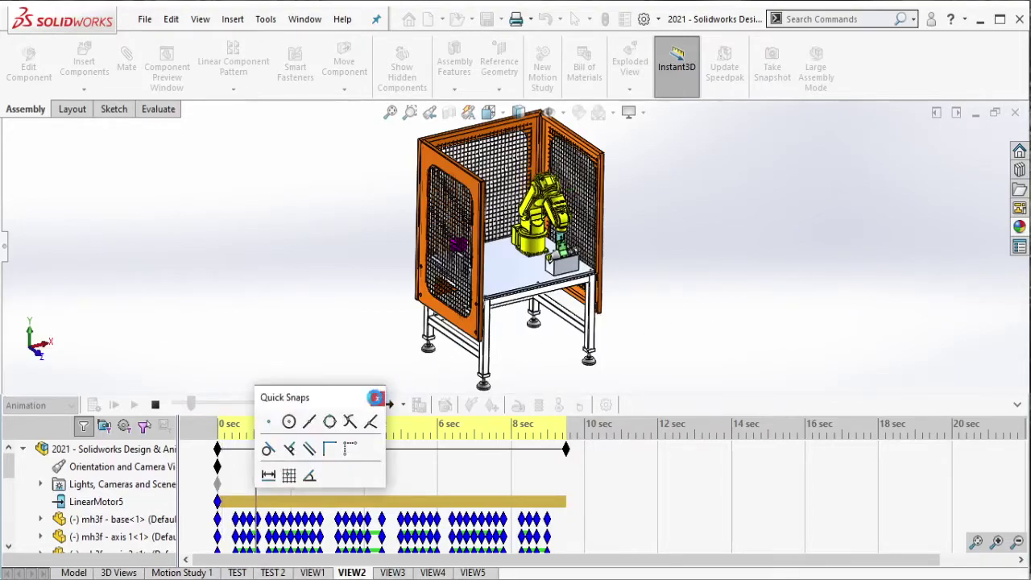
{"action": "left_click", "coordinate": [376, 397]}
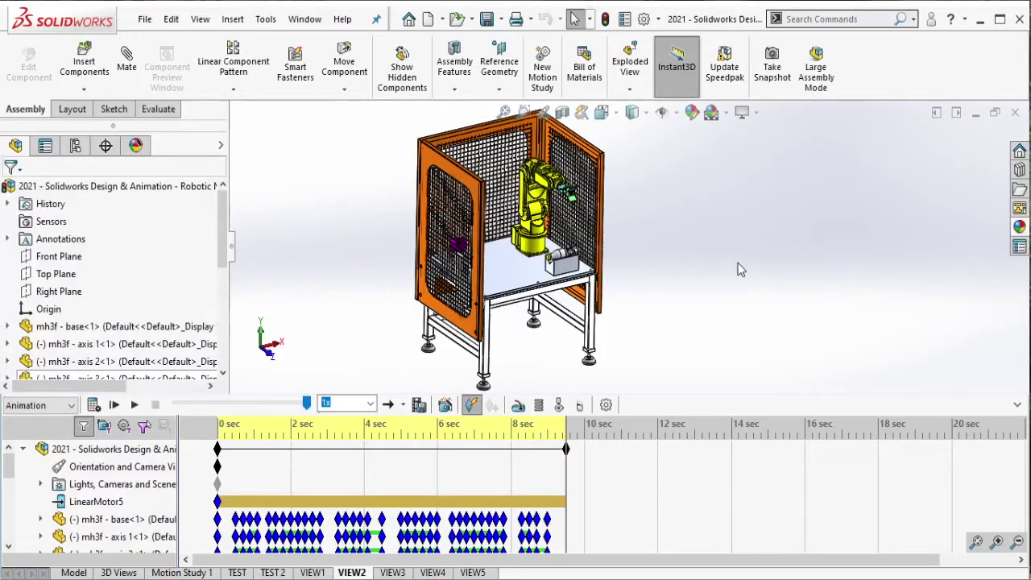
- Switch to the VIEW3 study and name its export after the VIEW2 file, ending _VIEW3
{"action": "left_click", "coordinate": [392, 572]}
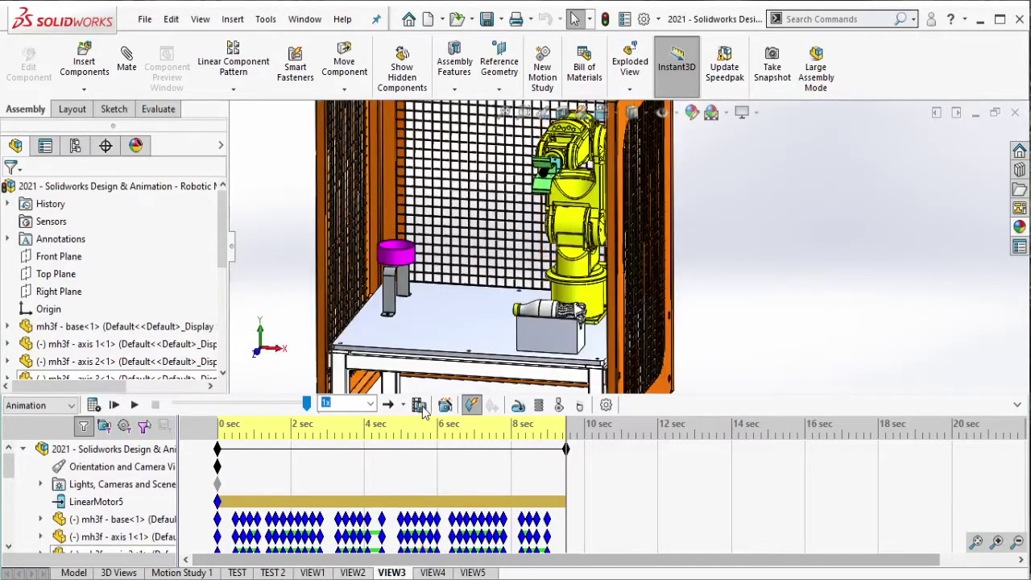
{"action": "left_click", "coordinate": [420, 406]}
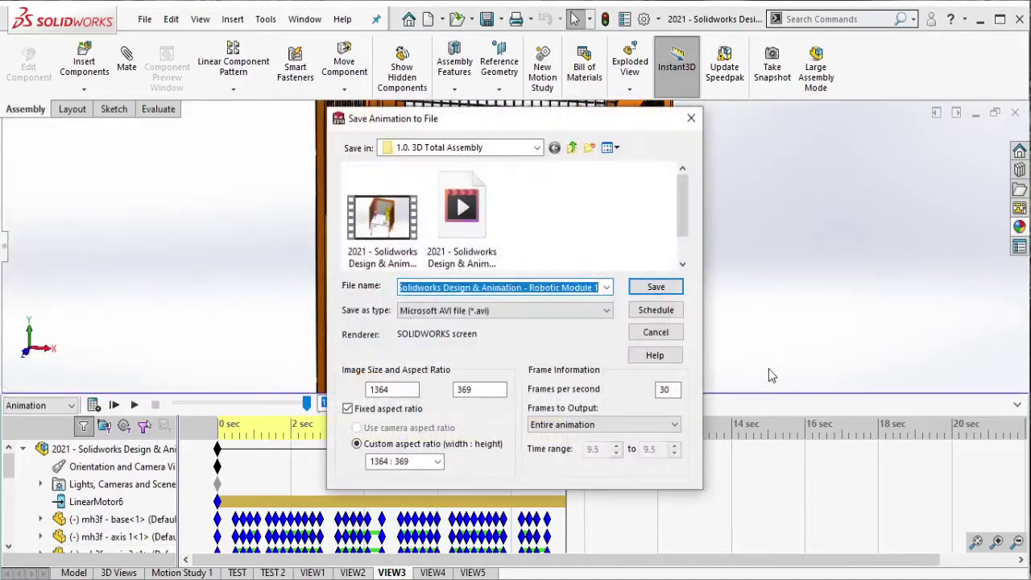
{"action": "left_click", "coordinate": [462, 218]}
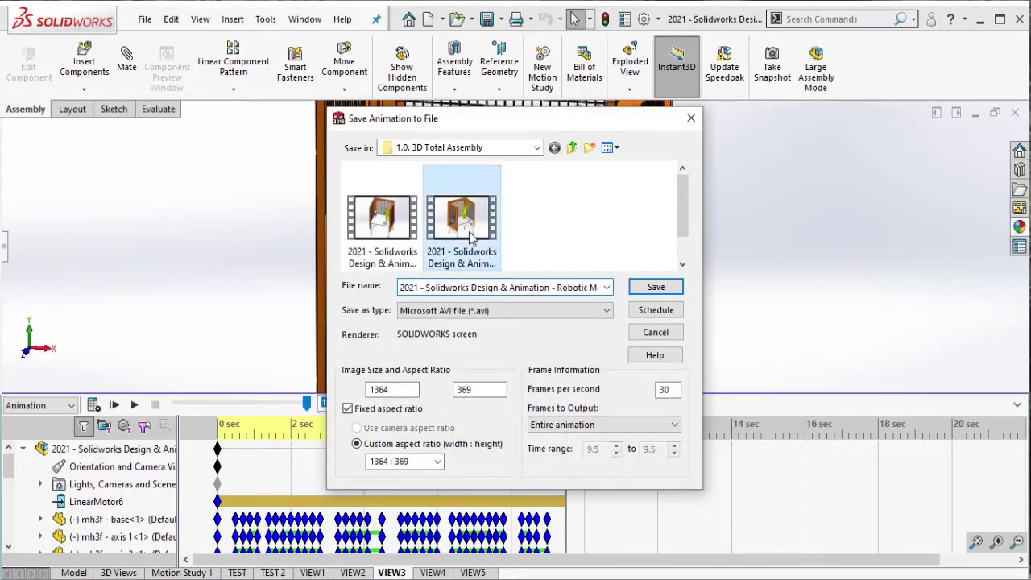
{"action": "left_click", "coordinate": [597, 288]}
{"action": "left_click", "coordinate": [596, 287]}
{"action": "key", "text": "BackSpace"}
{"action": "type", "text": "2"}
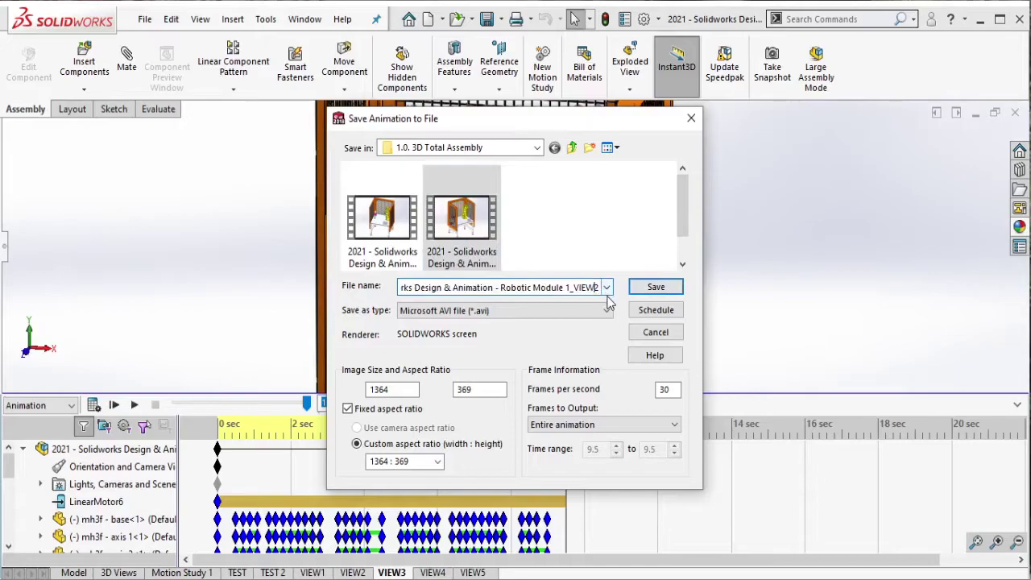
{"action": "key", "text": "BackSpace"}
{"action": "type", "text": "3"}
- Set 16:9 aspect ratio, save the AVI with Intel IYUV compression, and start recording
{"action": "left_click", "coordinate": [439, 460]}
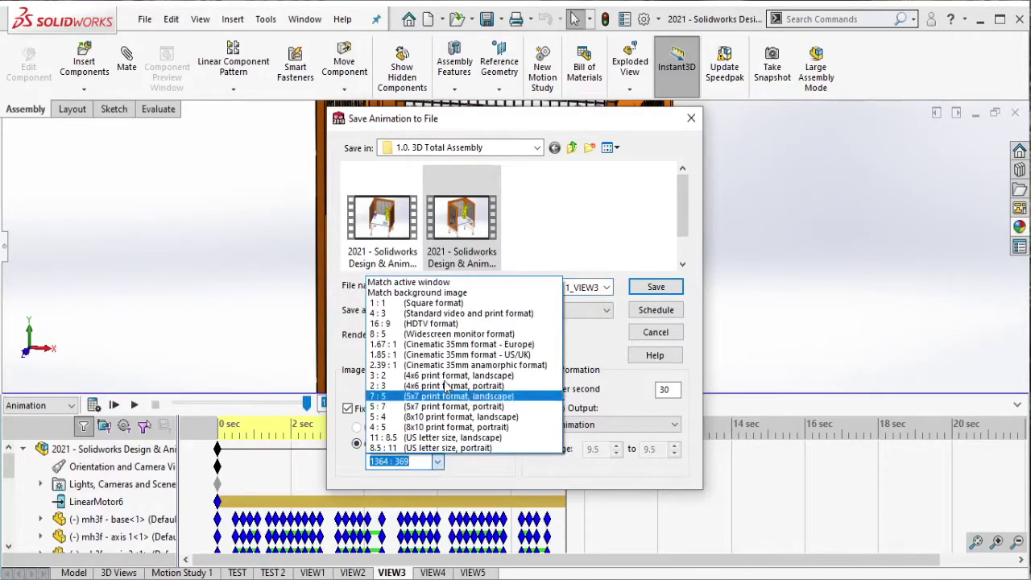
{"action": "left_click", "coordinate": [419, 325]}
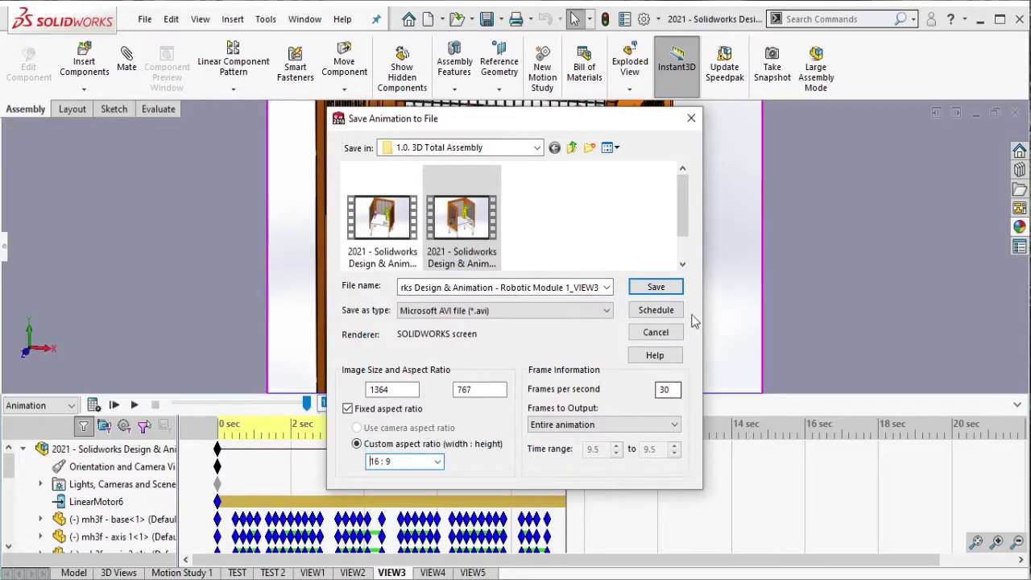
{"action": "left_click", "coordinate": [656, 287]}
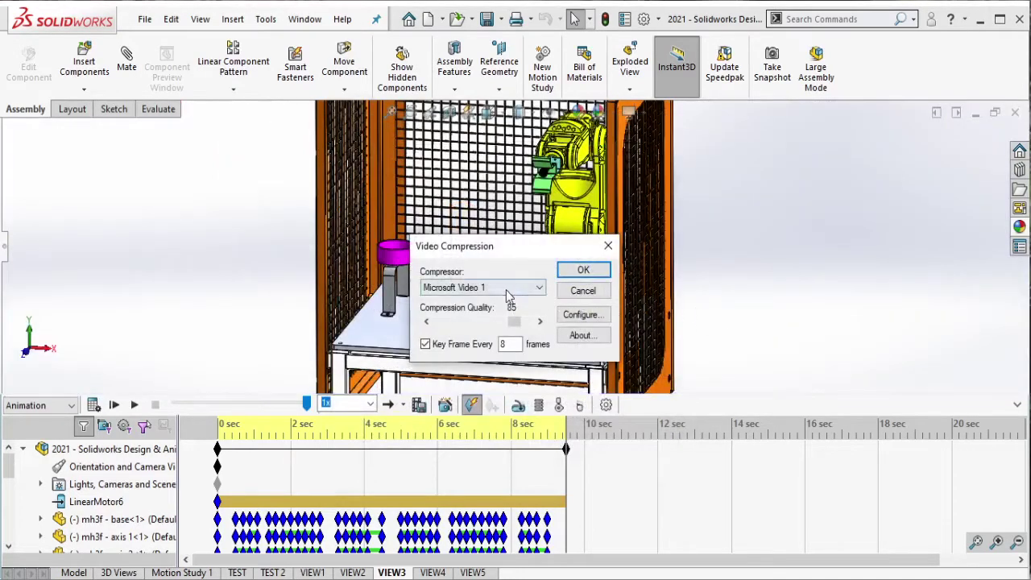
{"action": "left_click", "coordinate": [506, 289]}
{"action": "left_click", "coordinate": [501, 302]}
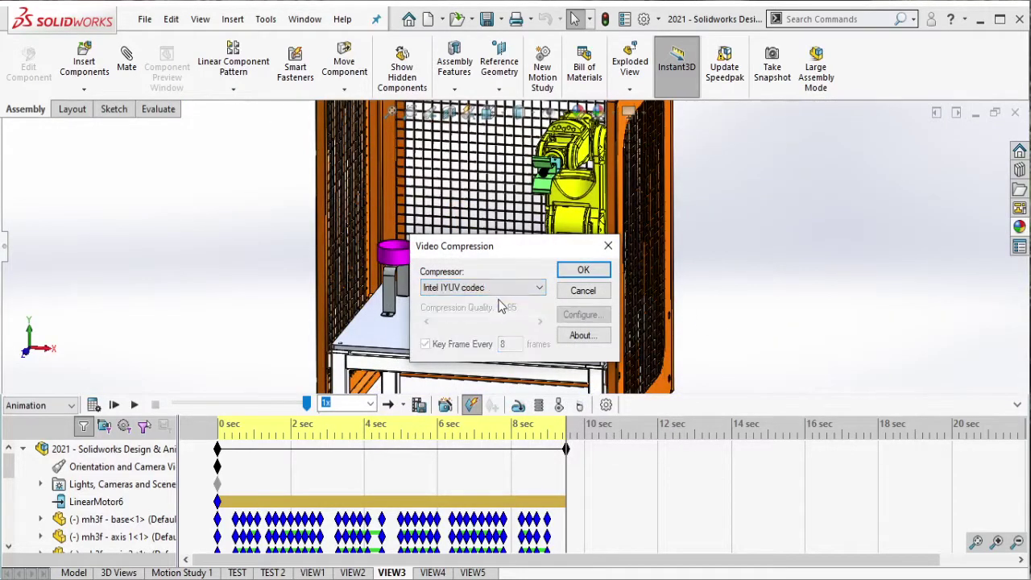
{"action": "left_click", "coordinate": [581, 271]}
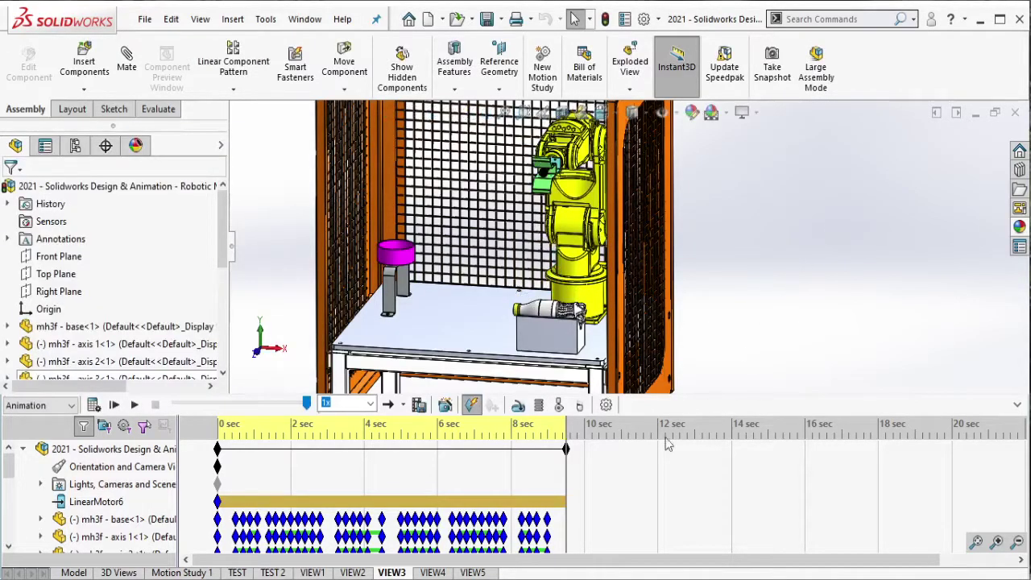
- Switch to the VIEW4 study and check the _VIEW1–_VIEW3 AVIs in the assembly folder
{"action": "left_click", "coordinate": [432, 572]}
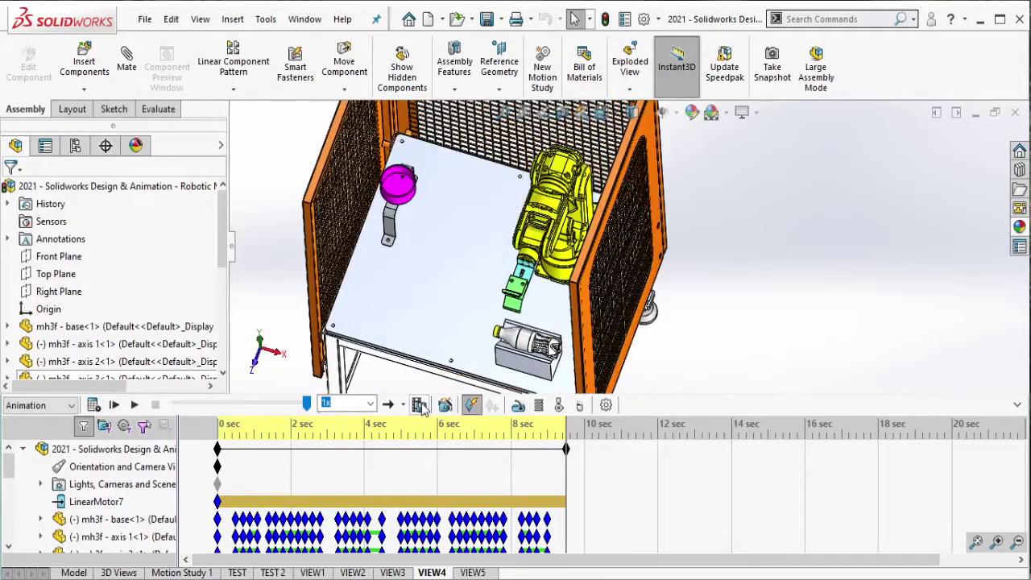
{"action": "left_click", "coordinate": [340, 493]}
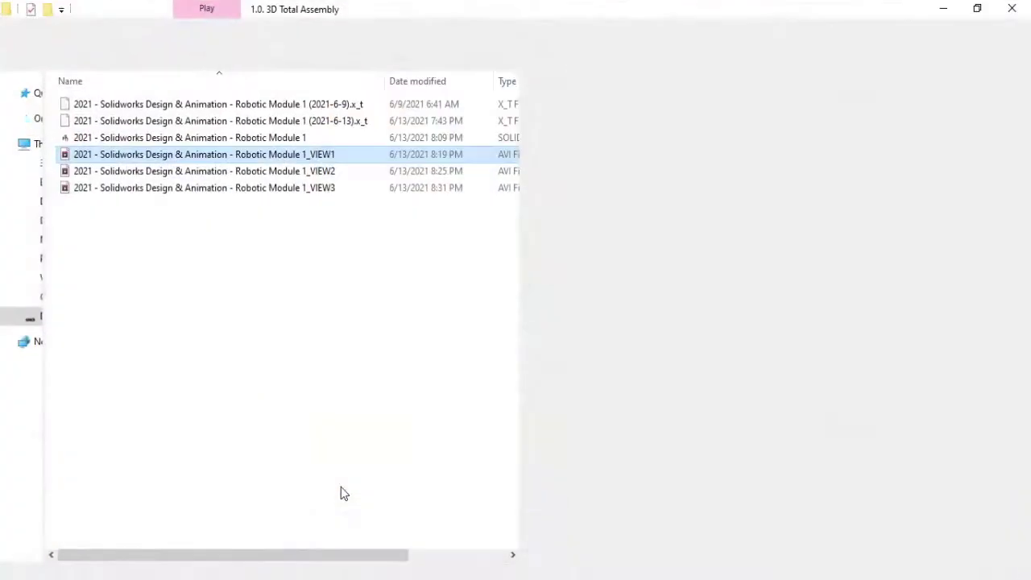
{"action": "left_click", "coordinate": [360, 380]}
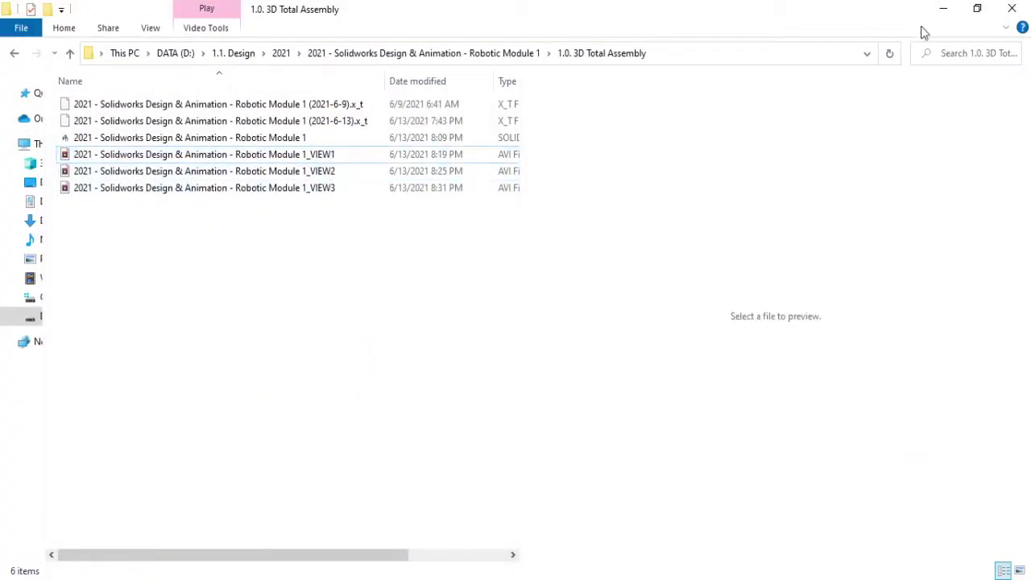
{"action": "left_click", "coordinate": [943, 9]}
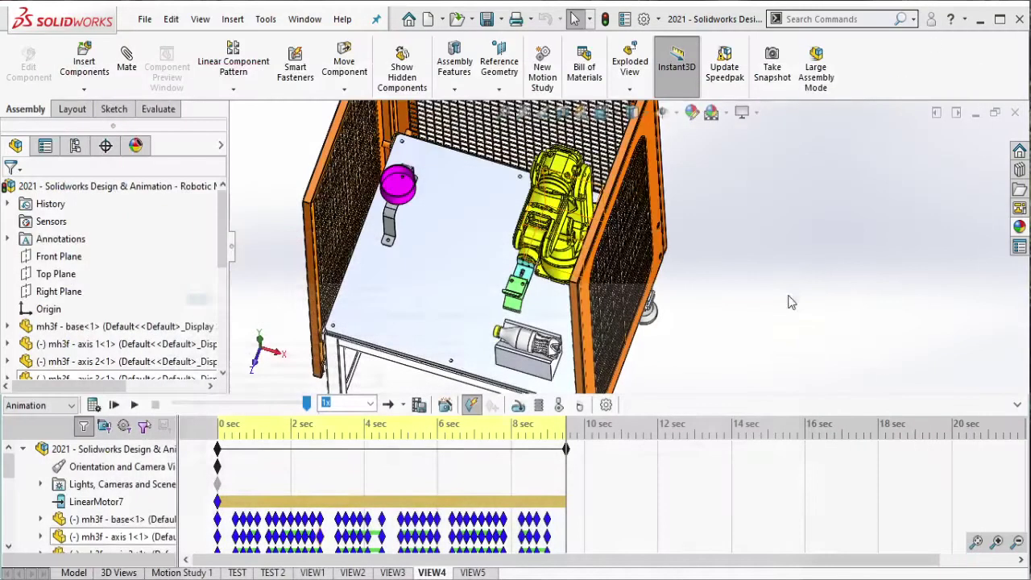
- Set the VIEW4 export to 16:9 and rename it from the VIEW3 file to end _VIEW4
{"action": "left_click", "coordinate": [418, 404]}
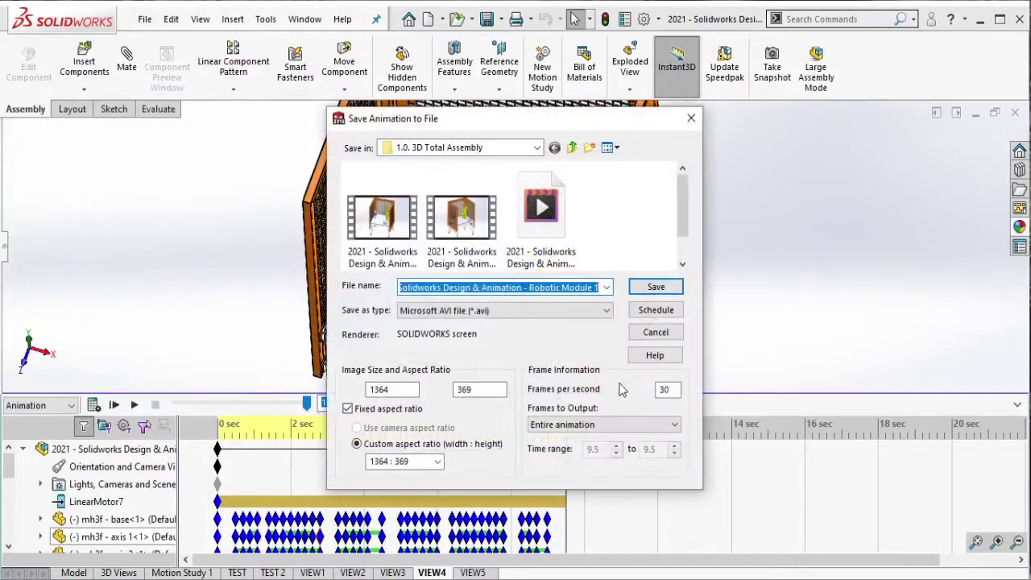
{"action": "left_click", "coordinate": [441, 457]}
{"action": "left_click", "coordinate": [465, 348]}
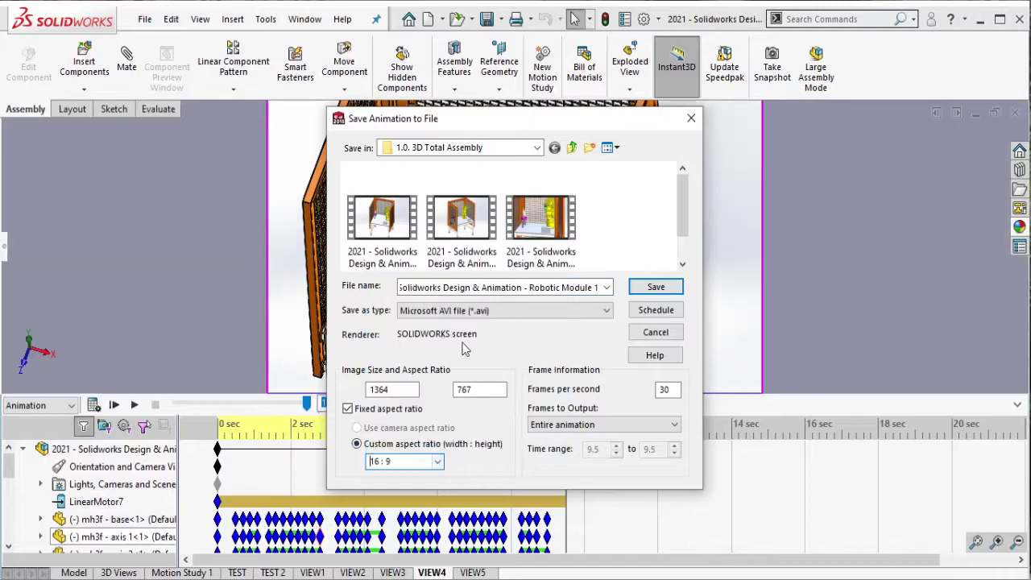
{"action": "left_click", "coordinate": [547, 234]}
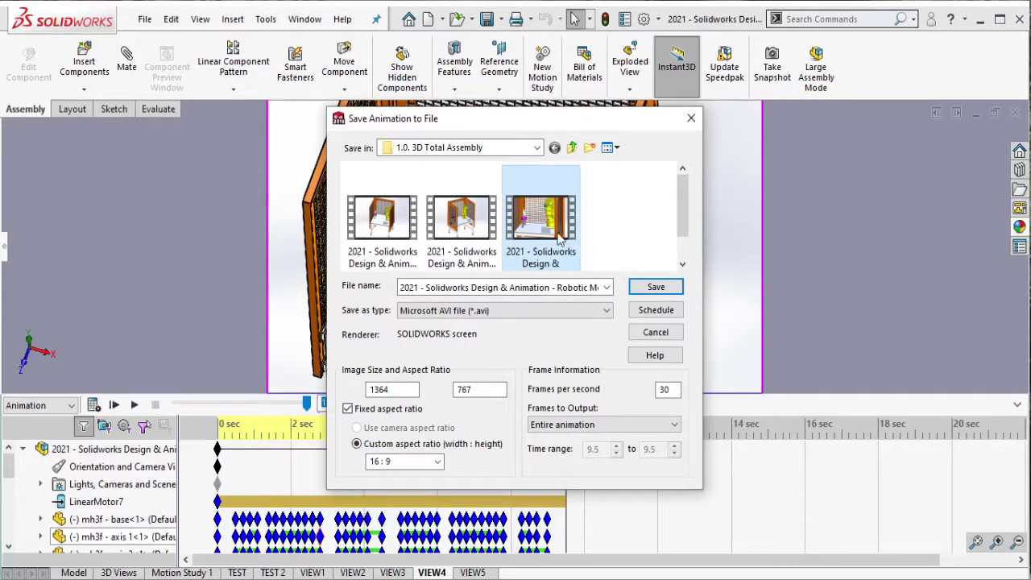
{"action": "left_click", "coordinate": [616, 235]}
{"action": "left_click", "coordinate": [597, 287]}
{"action": "left_click_drag", "start_coordinate": [567, 287], "coordinate": [597, 286]}
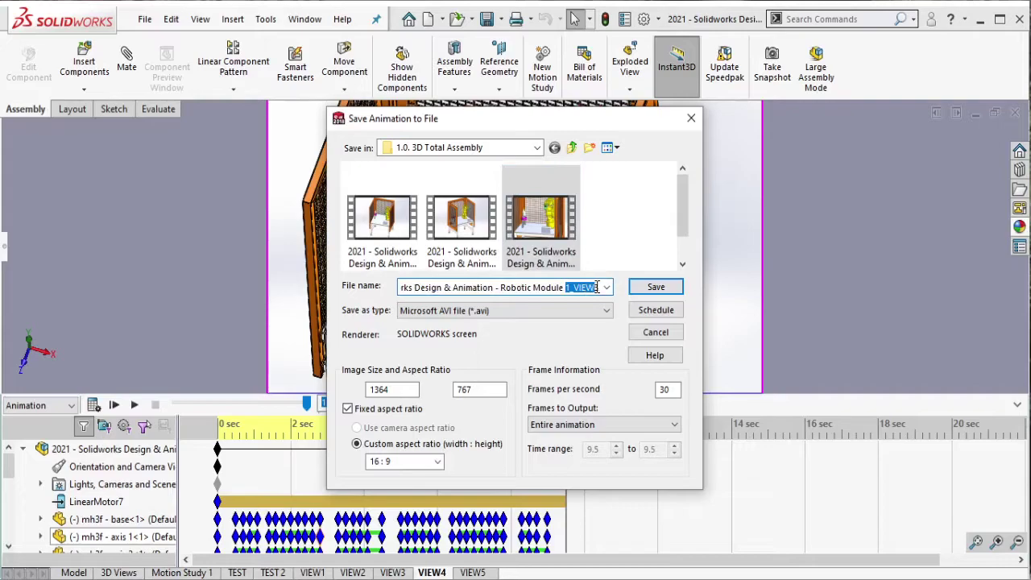
{"action": "left_click", "coordinate": [597, 287]}
{"action": "left_click", "coordinate": [607, 287]}
{"action": "left_click", "coordinate": [607, 288]}
{"action": "type", "text": "4"}
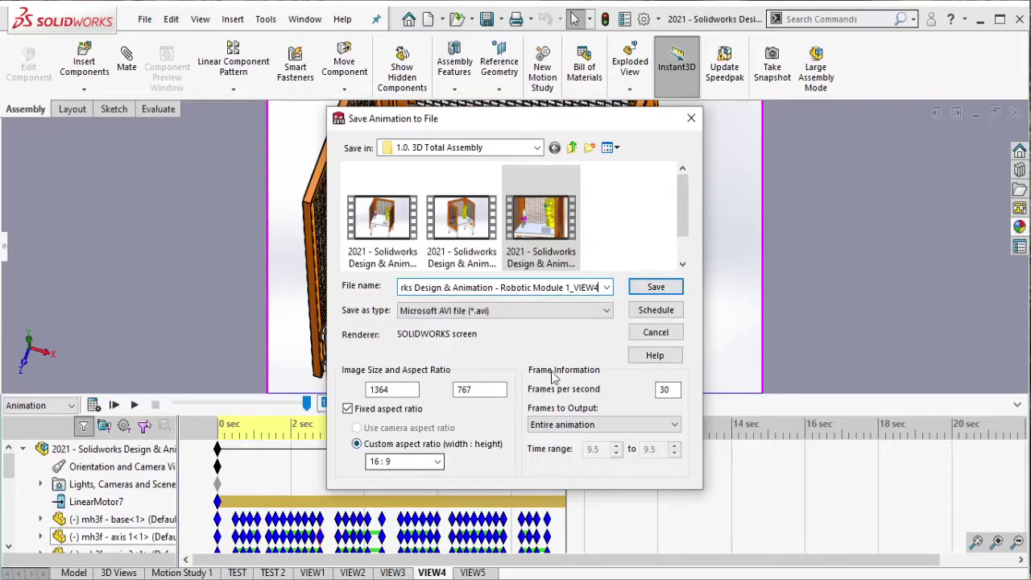
- Save the VIEW4 AVI with Intel IYUV compression and start recording
{"action": "left_click", "coordinate": [655, 288]}
{"action": "left_click", "coordinate": [655, 289]}
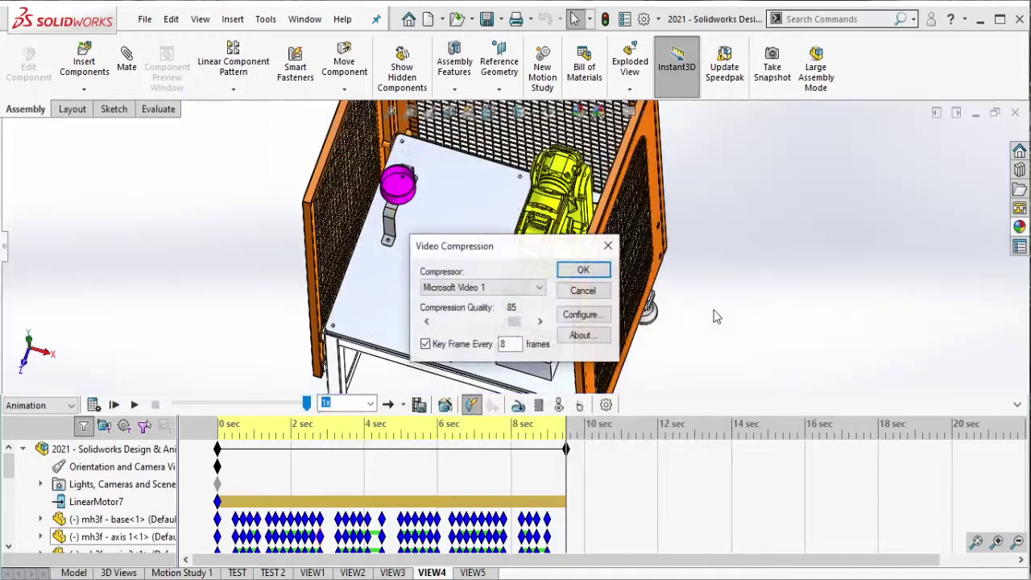
{"action": "left_click", "coordinate": [491, 288]}
{"action": "left_click", "coordinate": [483, 299]}
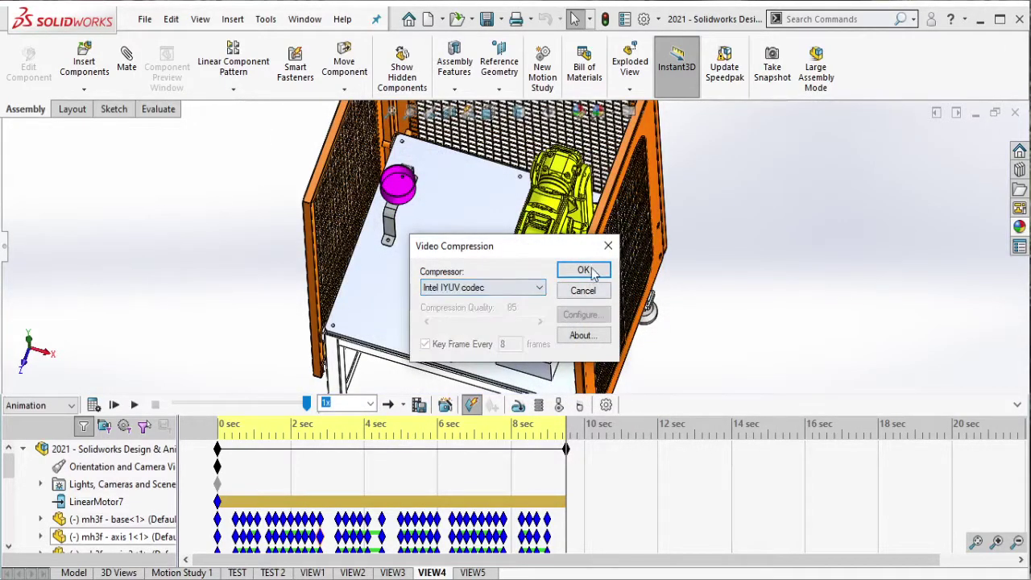
{"action": "left_click", "coordinate": [583, 269]}
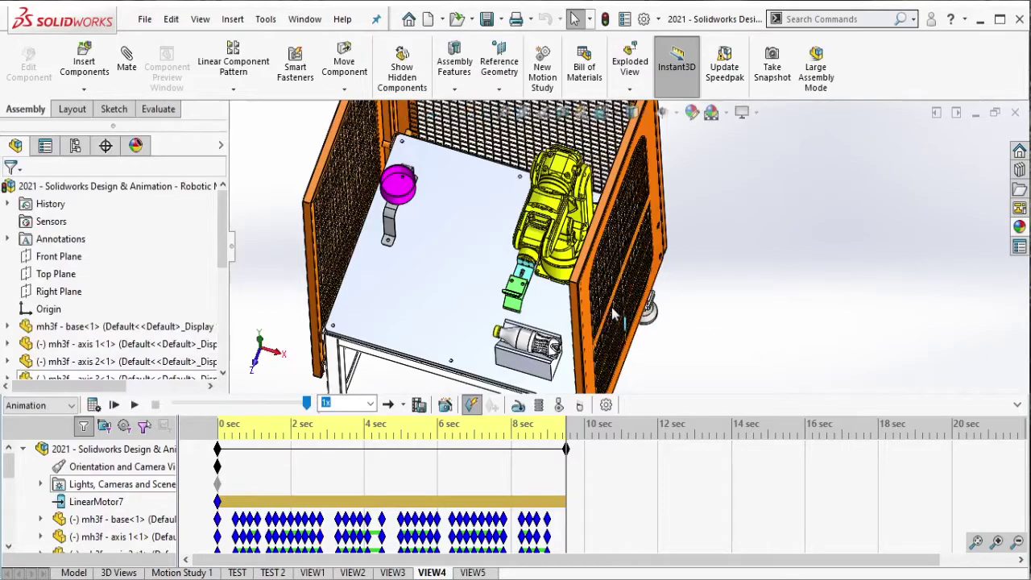
- Confirm the new _VIEW4 AVI appears in the assembly folder
{"action": "middle_click_drag", "start_coordinate": [610, 292], "coordinate": [613, 303]}
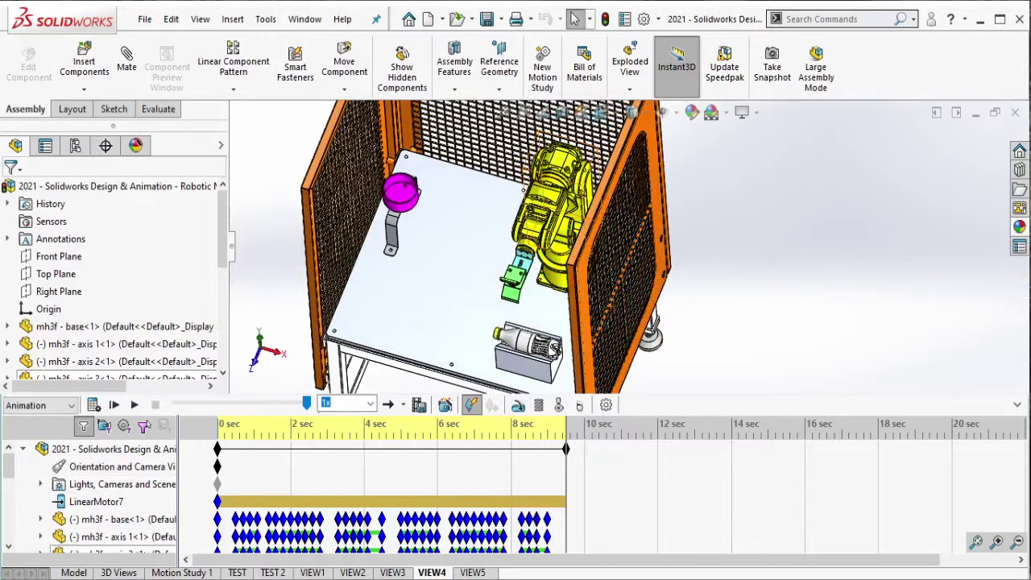
{"action": "left_click", "coordinate": [345, 554]}
{"action": "left_click", "coordinate": [327, 208]}
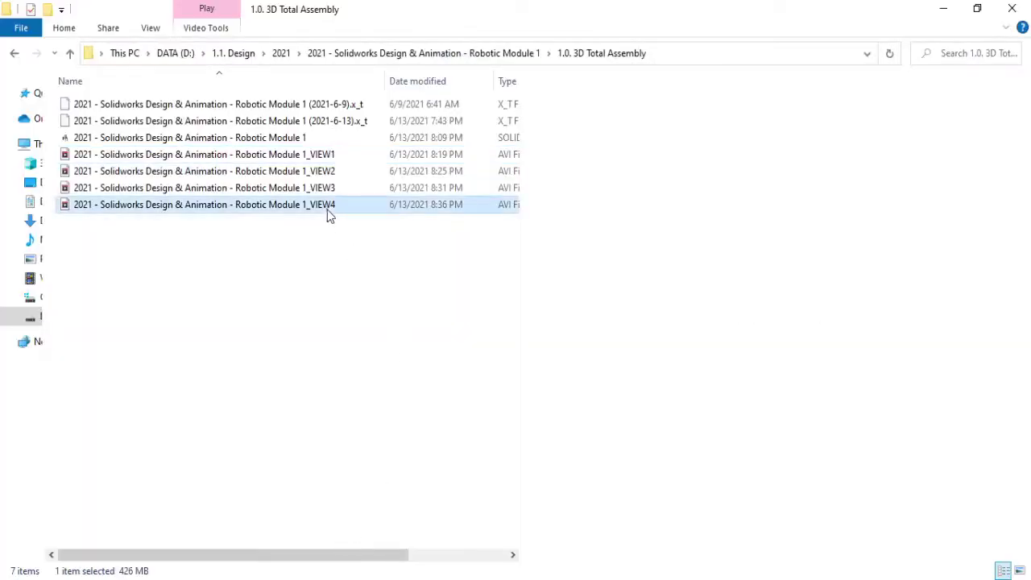
{"action": "left_click", "coordinate": [943, 9]}
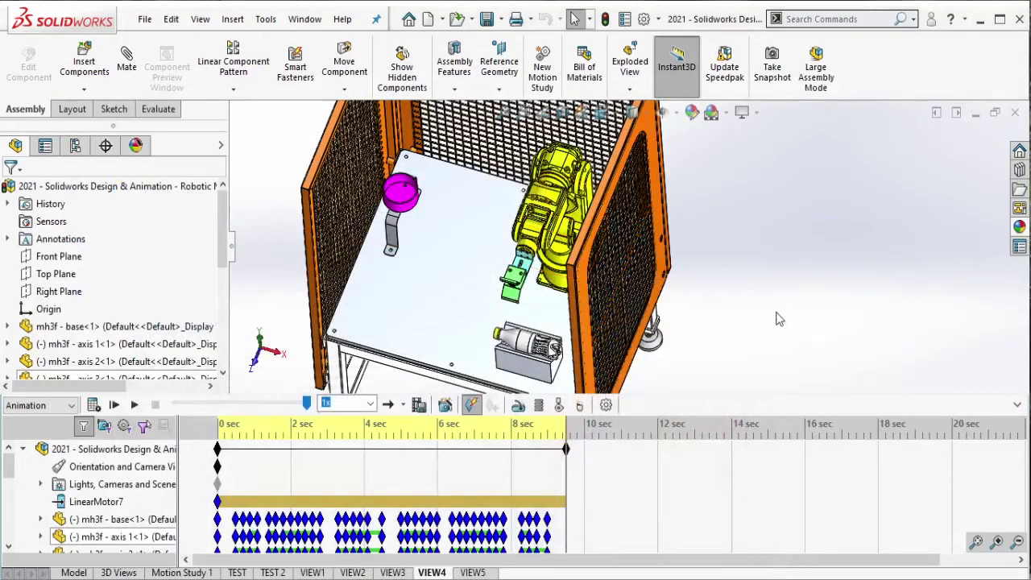
- Switch to the VIEW5 study and set its animation export aspect ratio to 16:9
{"action": "left_click", "coordinate": [473, 573]}
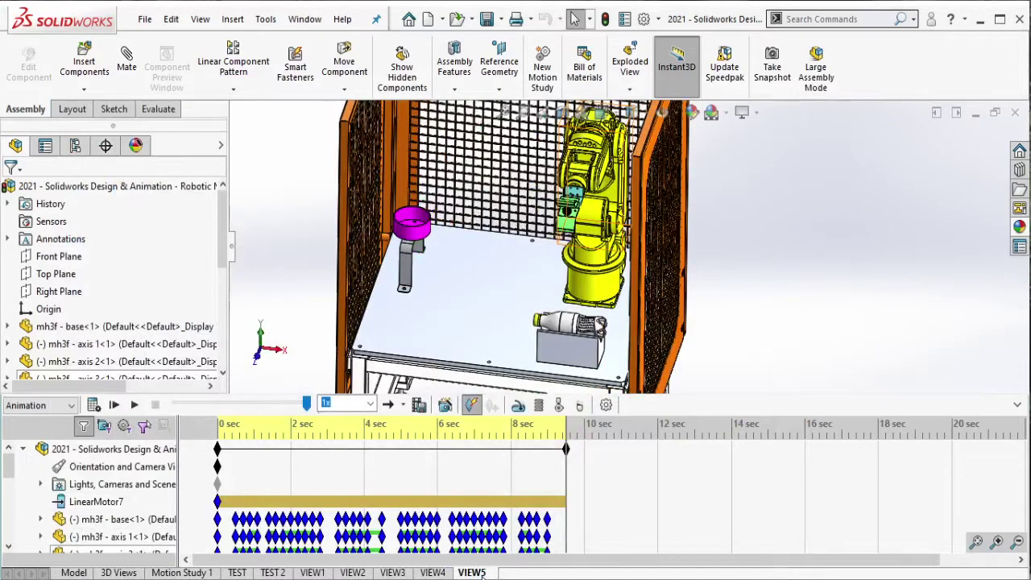
{"action": "left_click", "coordinate": [419, 405]}
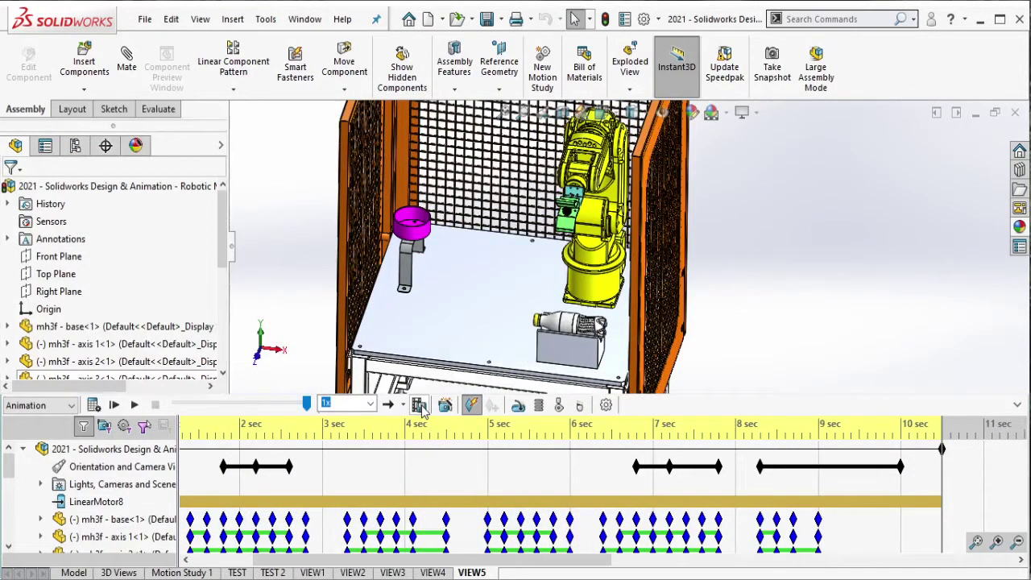
{"action": "left_click", "coordinate": [420, 406]}
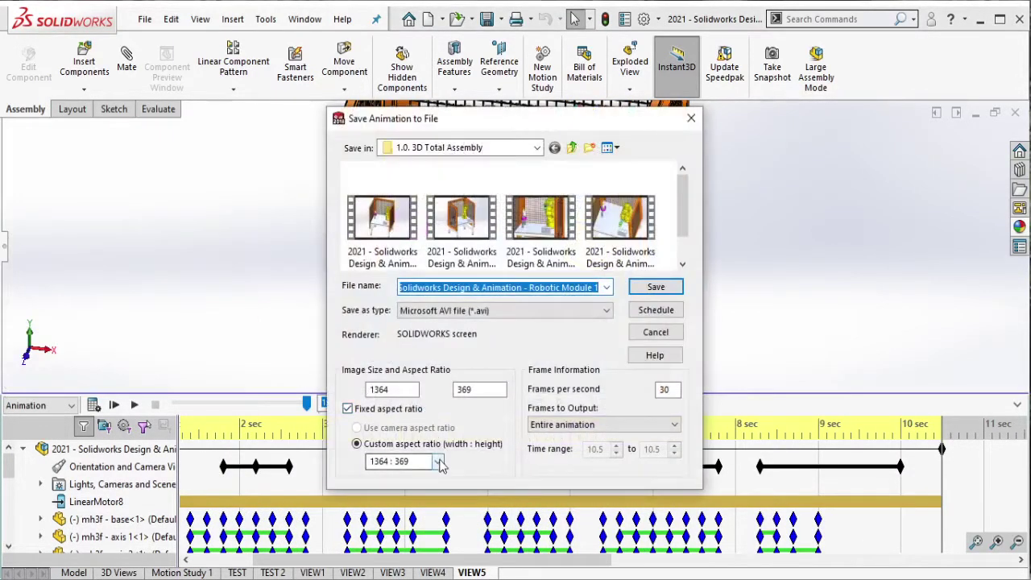
{"action": "left_click", "coordinate": [438, 463]}
{"action": "left_click", "coordinate": [451, 333]}
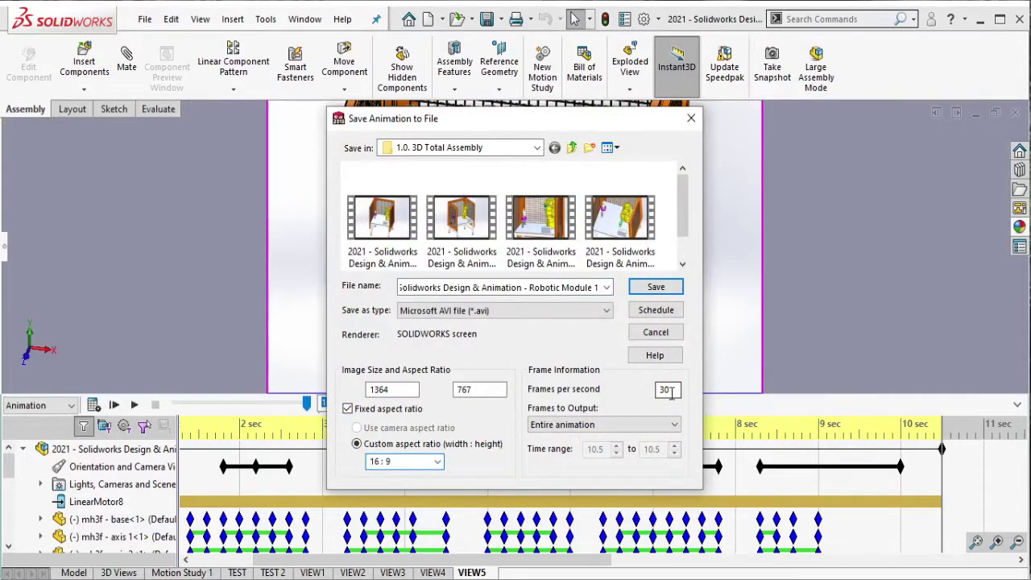
- Base the file name on the VIEW4 export, changing its ending to _VIEW5
{"action": "scroll", "coordinate": [682, 233], "scroll_direction": "down", "scroll_amount": 3}
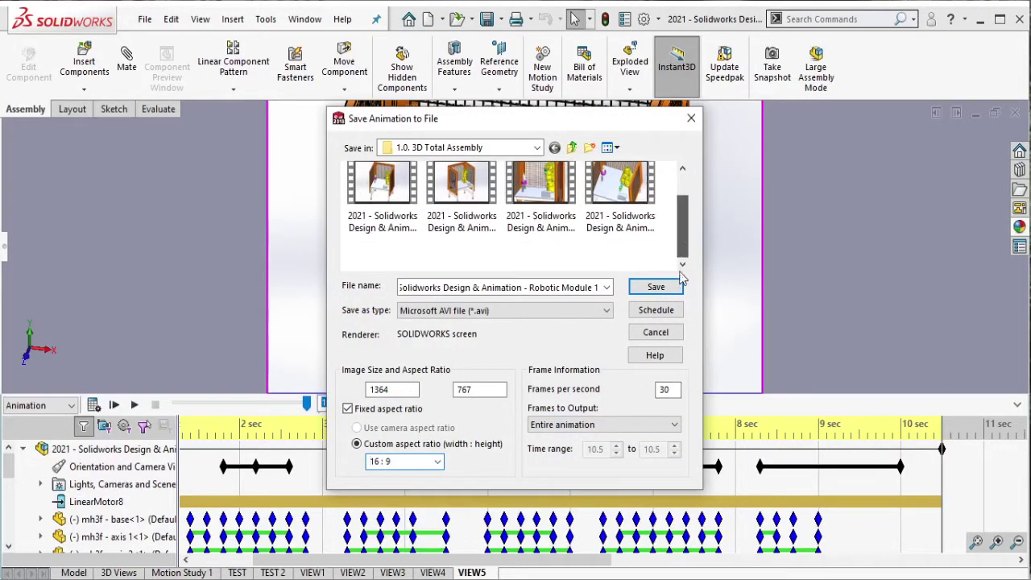
{"action": "left_click", "coordinate": [620, 219]}
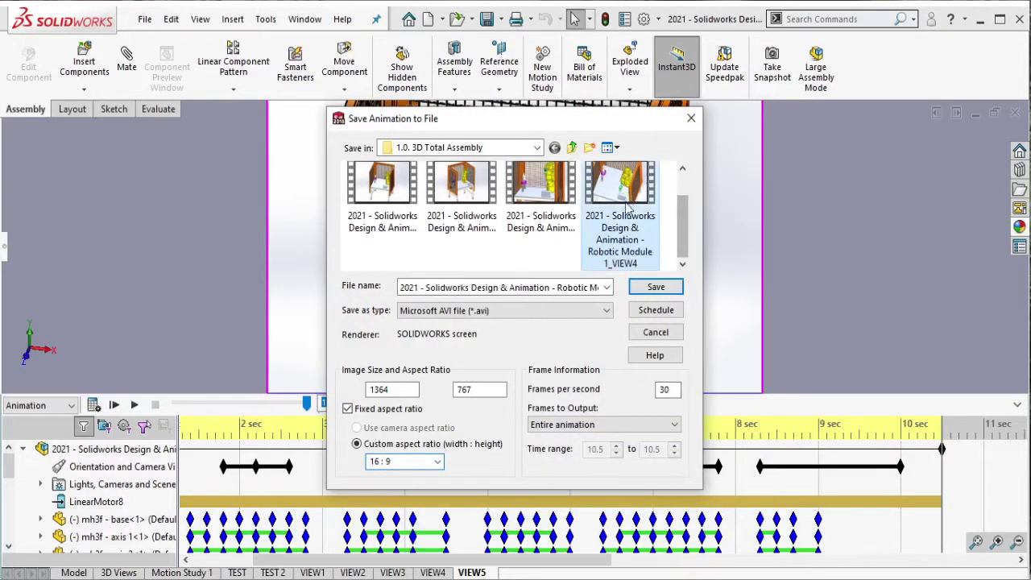
{"action": "left_click", "coordinate": [599, 287]}
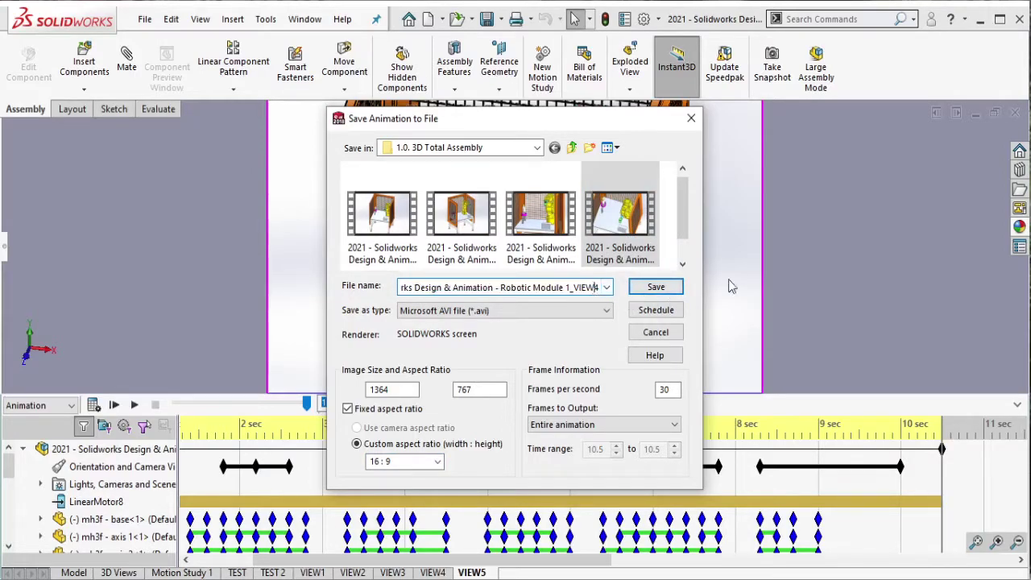
{"action": "key", "text": "BackSpace"}
{"action": "type", "text": "5"}
- Save the VIEW5 AVI with Intel IYUV compression and start recording
{"action": "left_click", "coordinate": [681, 287]}
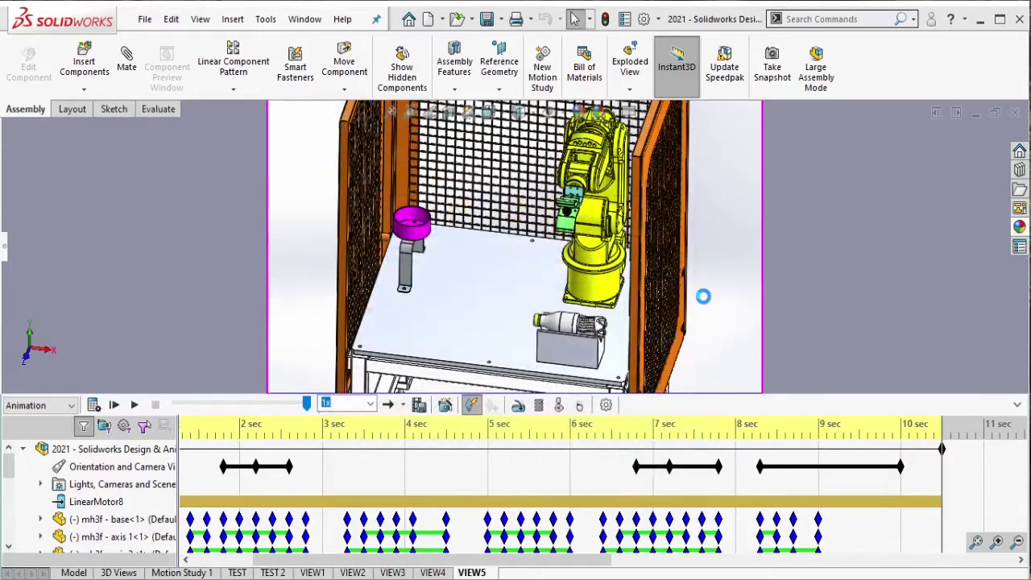
{"action": "left_click", "coordinate": [528, 287]}
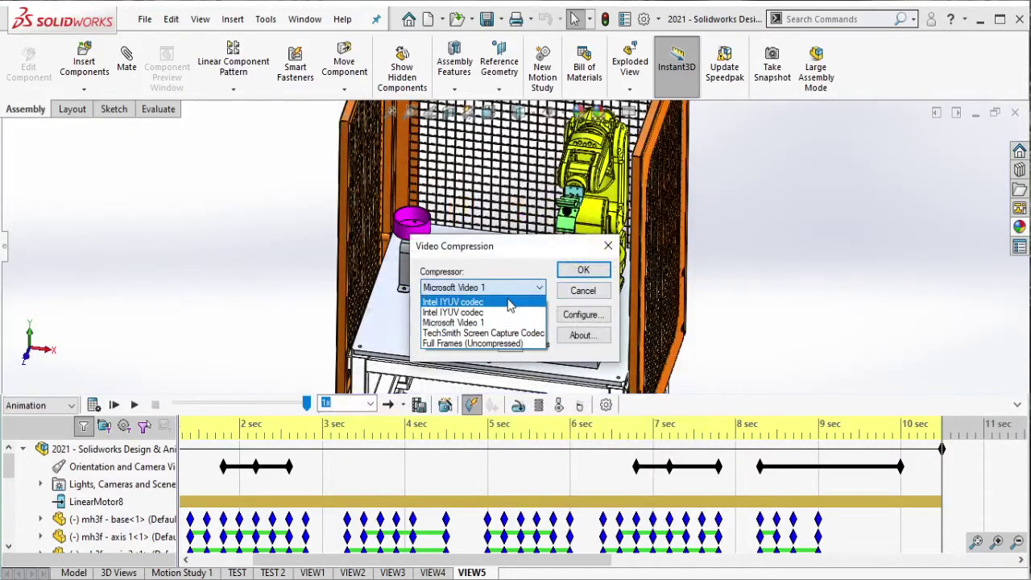
{"action": "left_click", "coordinate": [532, 297]}
{"action": "left_click", "coordinate": [581, 270]}
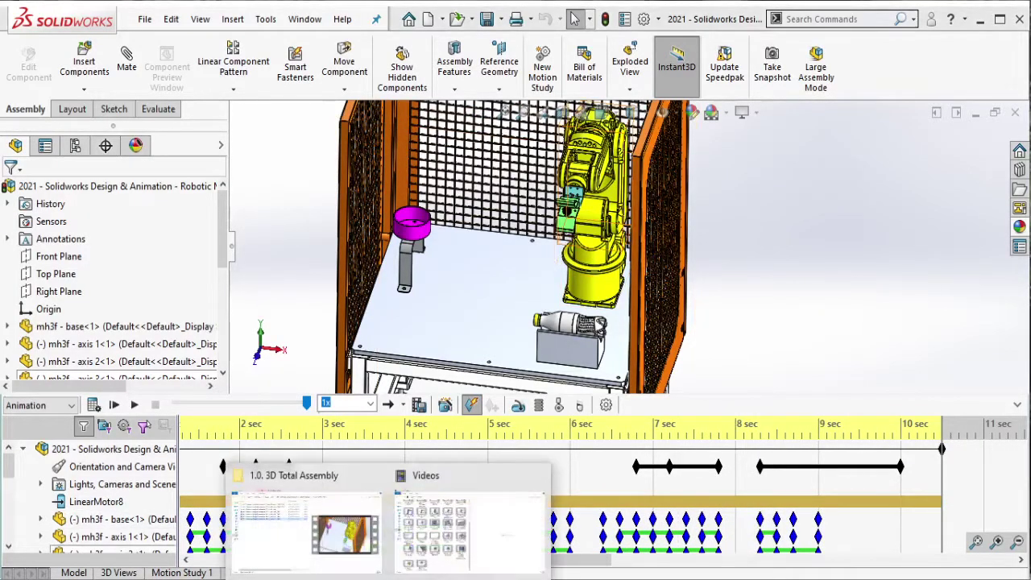
- After recording finishes, bring the 1.0. 3D Total Assembly folder forward and clear its selection
{"action": "left_click", "coordinate": [311, 538]}
{"action": "left_click", "coordinate": [329, 377]}
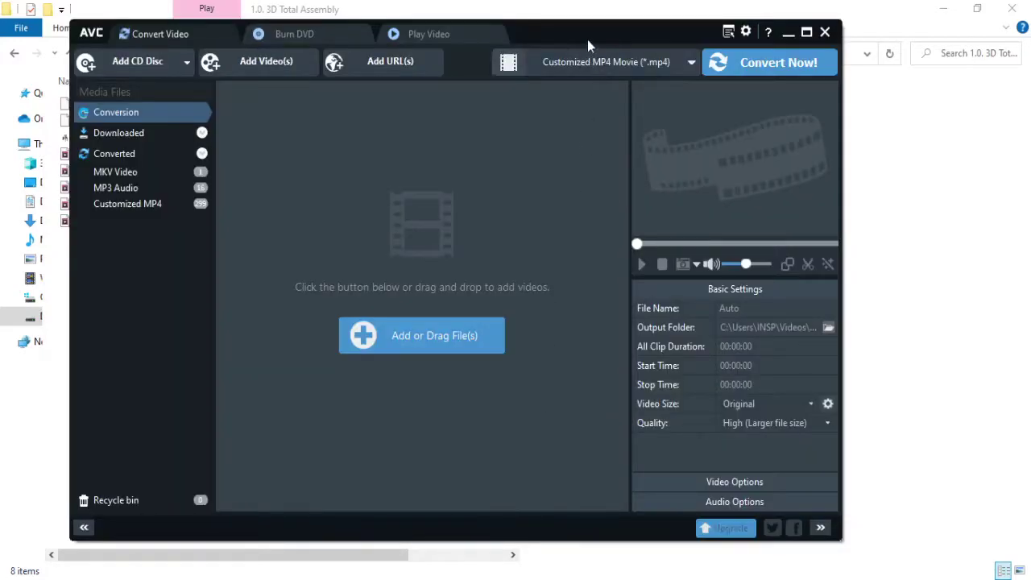
- Drag the _VIEW1 through _VIEW5 AVI files from the folder into the converter's list
{"action": "mouse_move", "coordinate": [587, 45]}
{"action": "left_mouse_down"}
{"action": "mouse_move", "coordinate": [661, 239]}
{"action": "mouse_move", "coordinate": [635, 278]}
{"action": "left_mouse_up"}
{"action": "left_click", "coordinate": [282, 154]}
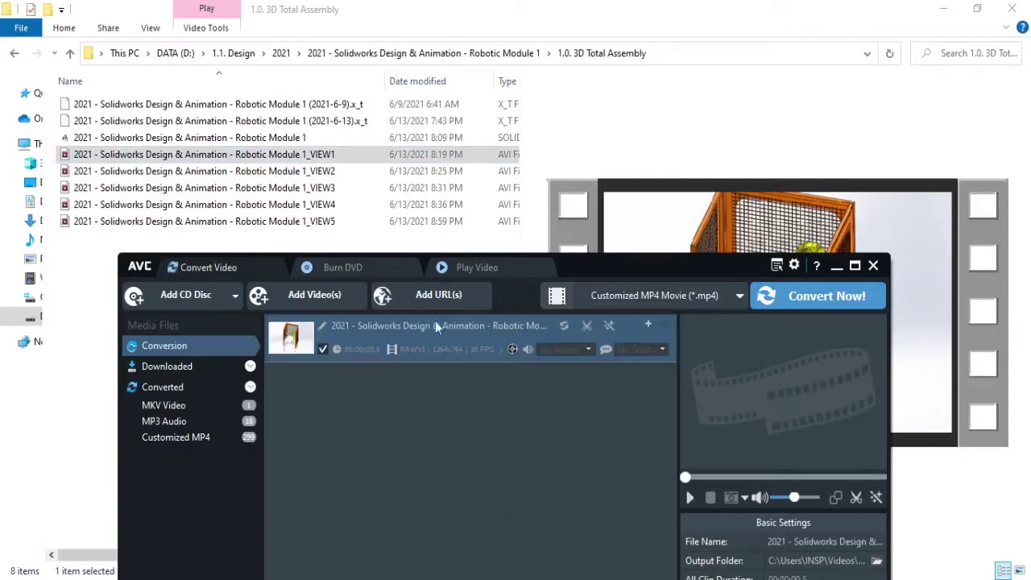
{"action": "left_click_drag", "start_coordinate": [242, 171], "coordinate": [384, 404]}
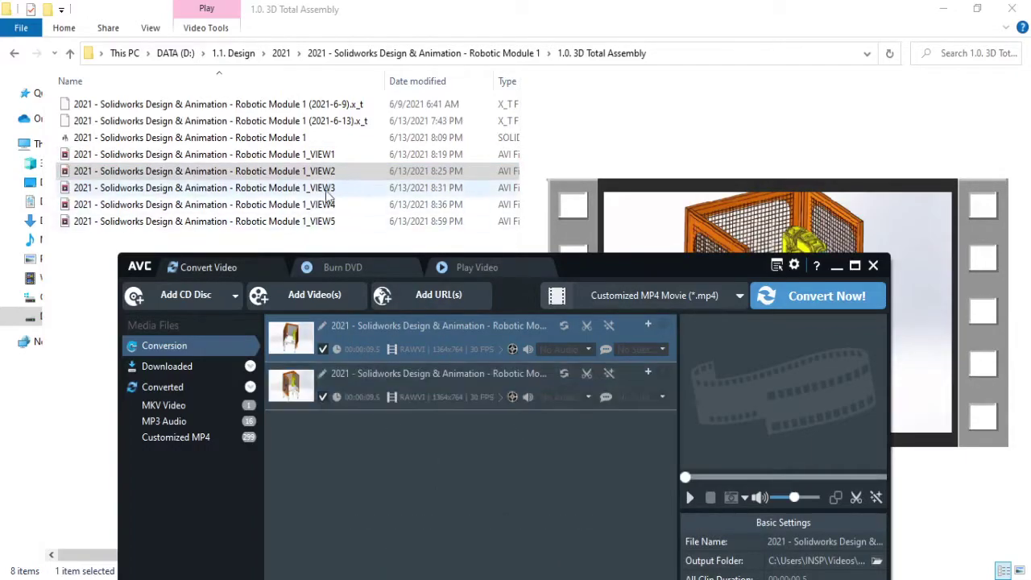
{"action": "left_click_drag", "start_coordinate": [327, 188], "coordinate": [373, 427]}
{"action": "left_click_drag", "start_coordinate": [323, 204], "coordinate": [366, 481]}
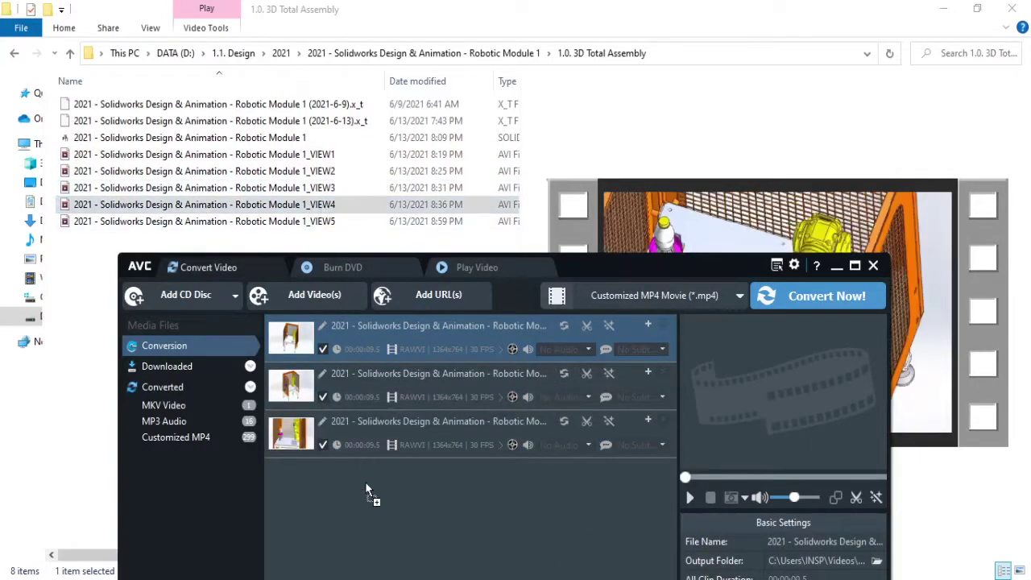
{"action": "left_click_drag", "start_coordinate": [327, 221], "coordinate": [384, 536]}
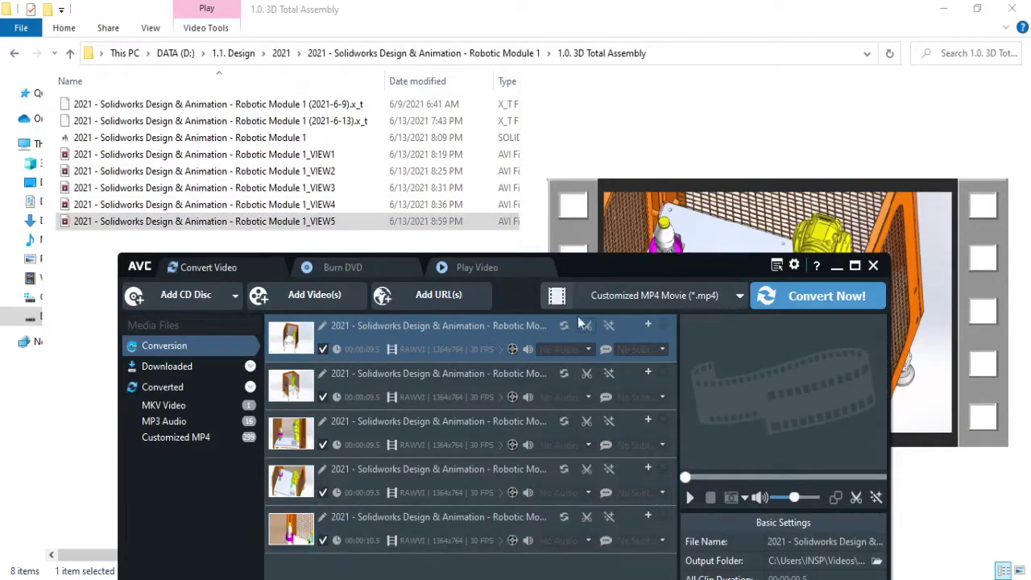
{"action": "mouse_move", "coordinate": [586, 271]}
{"action": "left_mouse_down"}
{"action": "mouse_move", "coordinate": [557, 68]}
{"action": "mouse_move", "coordinate": [550, 85]}
{"action": "left_mouse_up"}
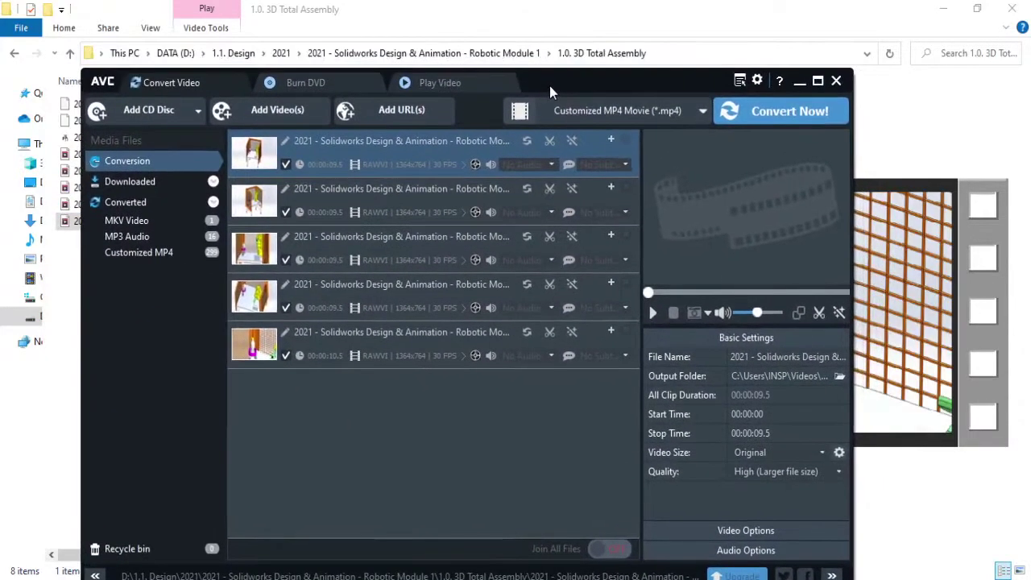
- Turn on Join All Files, set video bitrate to 4000, and tick Disable Audio
{"action": "left_click", "coordinate": [613, 549]}
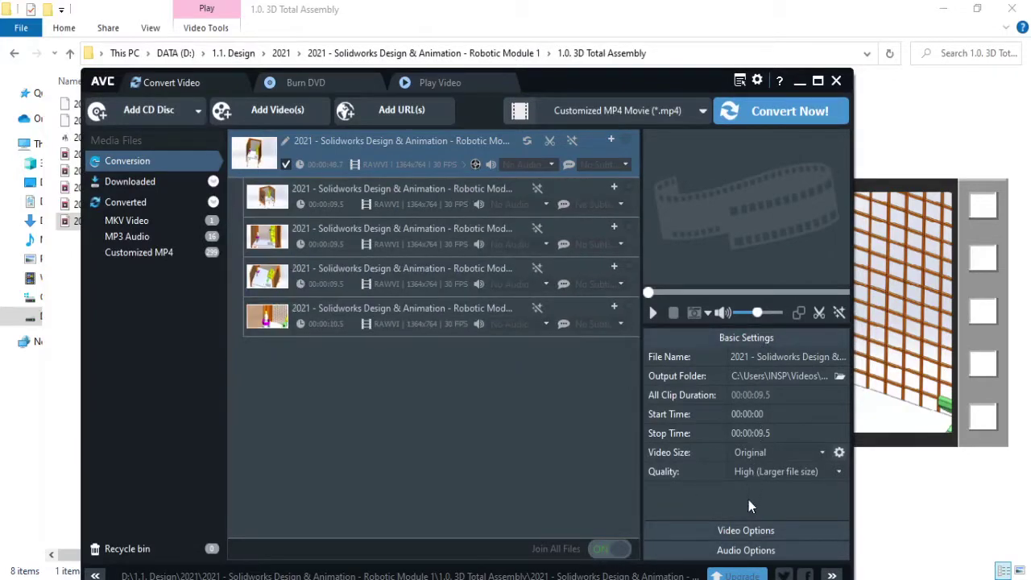
{"action": "left_click", "coordinate": [748, 531]}
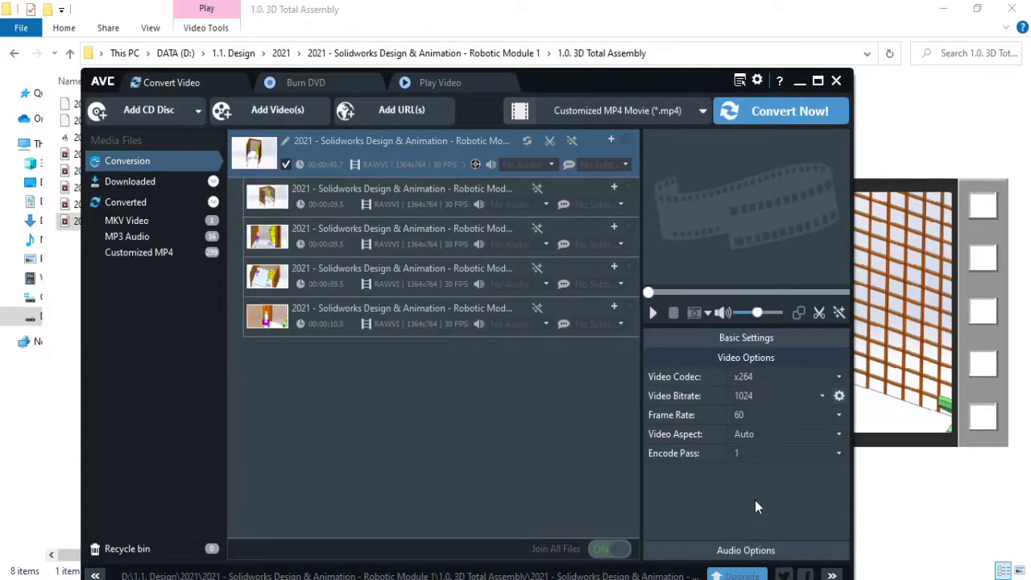
{"action": "left_click", "coordinate": [750, 398]}
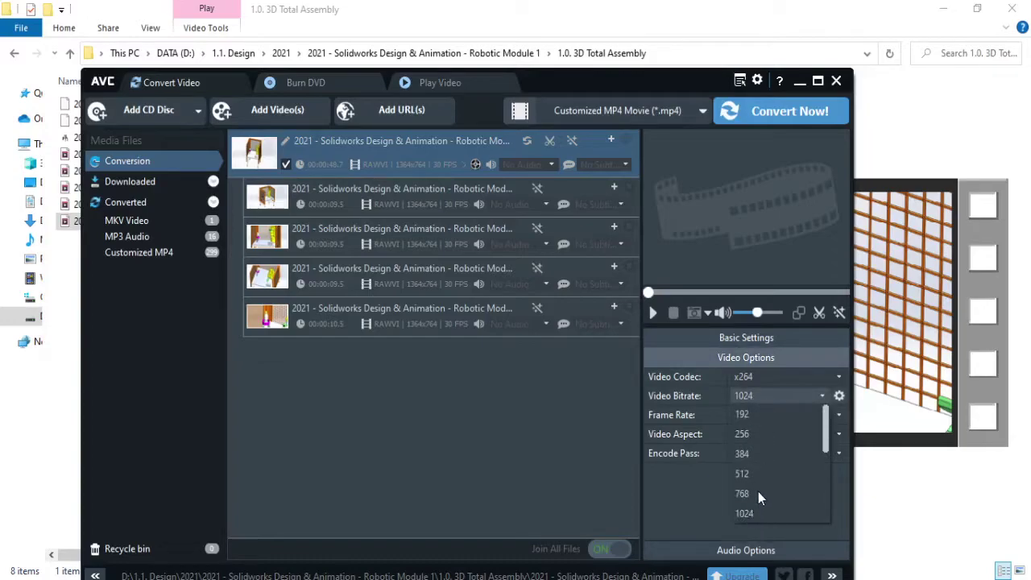
{"action": "left_click_drag", "start_coordinate": [826, 441], "coordinate": [825, 464]}
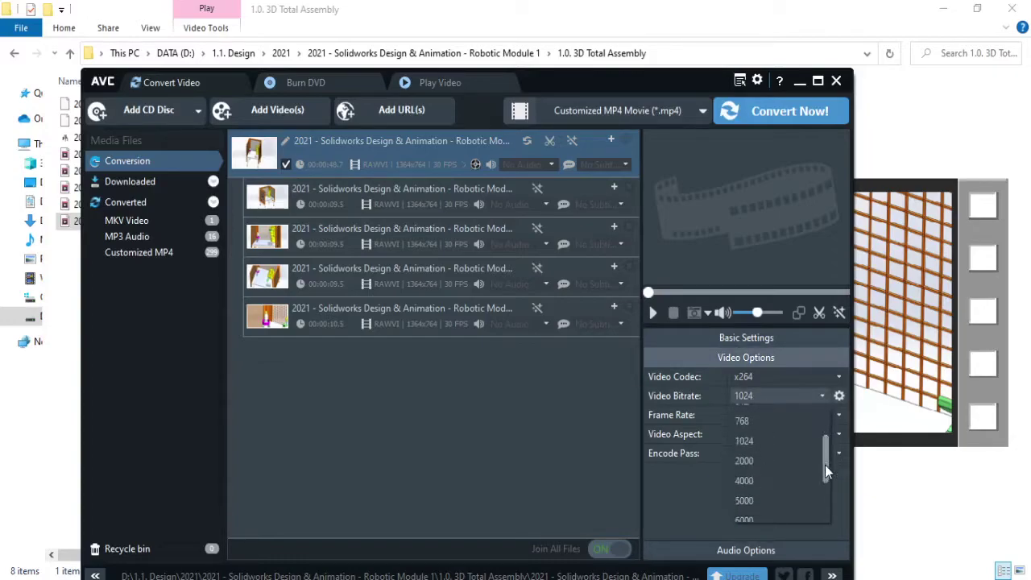
{"action": "left_click", "coordinate": [745, 480]}
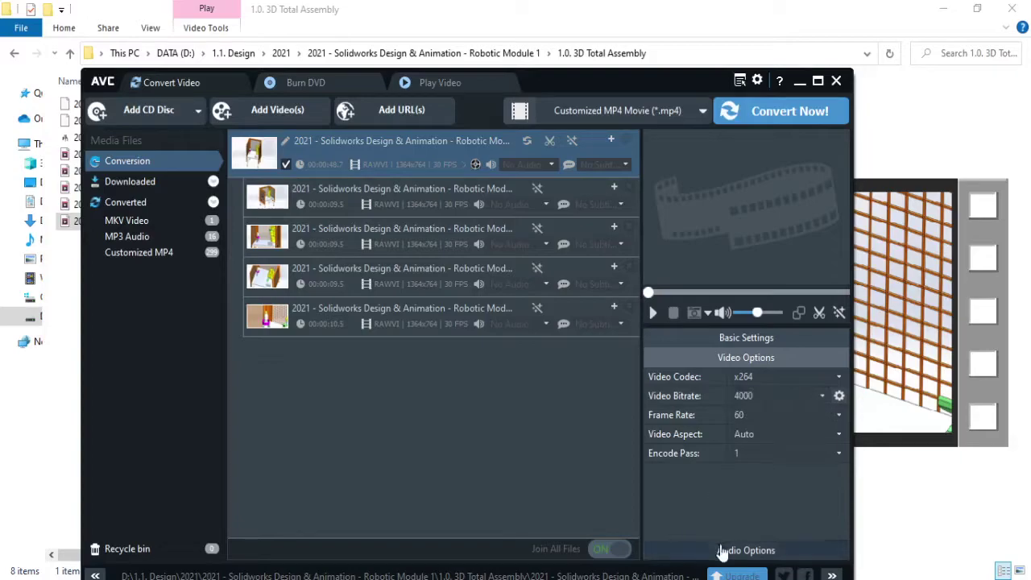
{"action": "left_click", "coordinate": [718, 550]}
{"action": "left_click", "coordinate": [736, 475]}
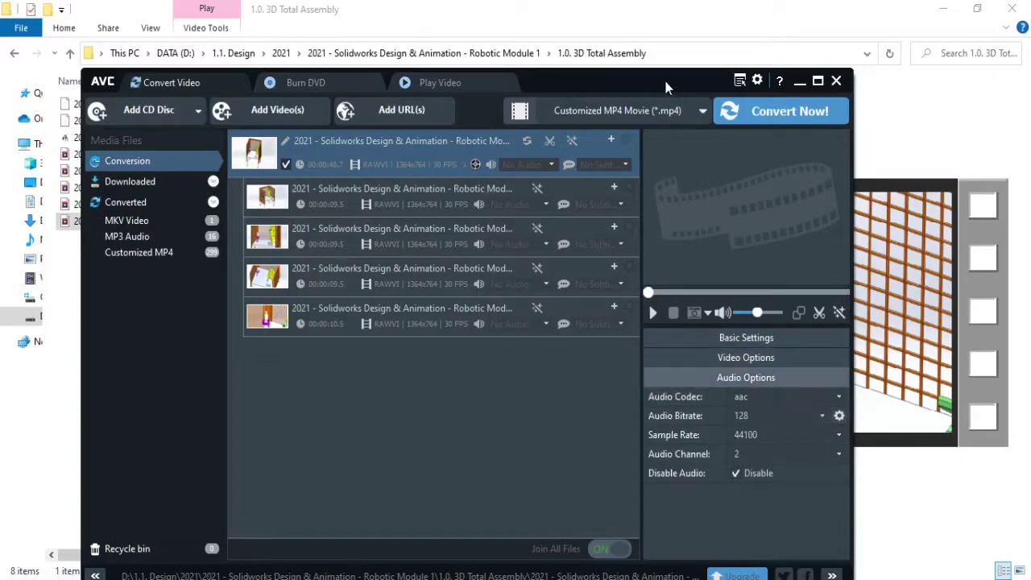
{"action": "left_click_drag", "start_coordinate": [665, 84], "coordinate": [692, 69]}
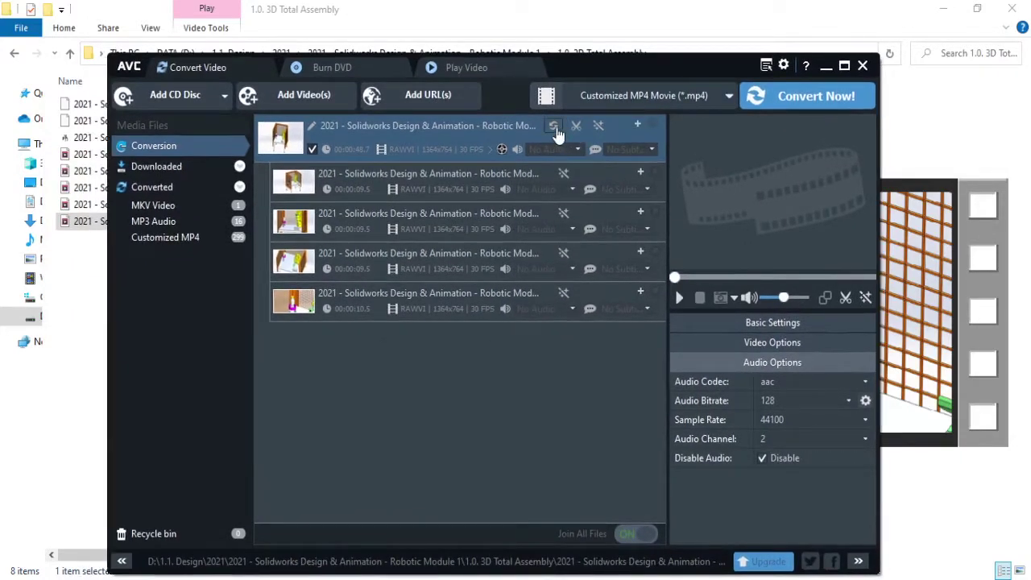
- Convert the joined clips to MP4, dismiss the Pro subscription popup, and minimize the converter
{"action": "left_click", "coordinate": [554, 127]}
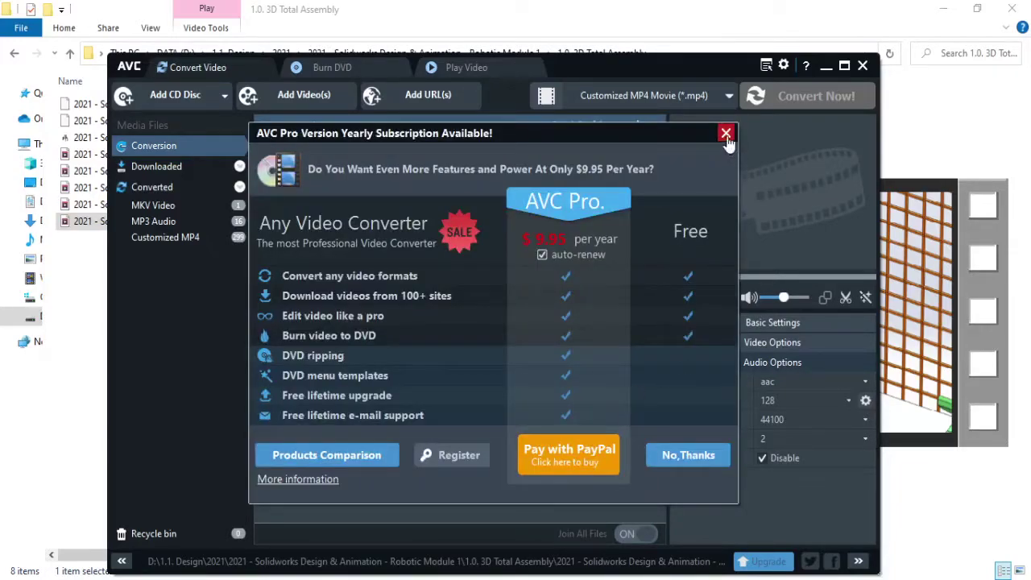
{"action": "left_click", "coordinate": [726, 134]}
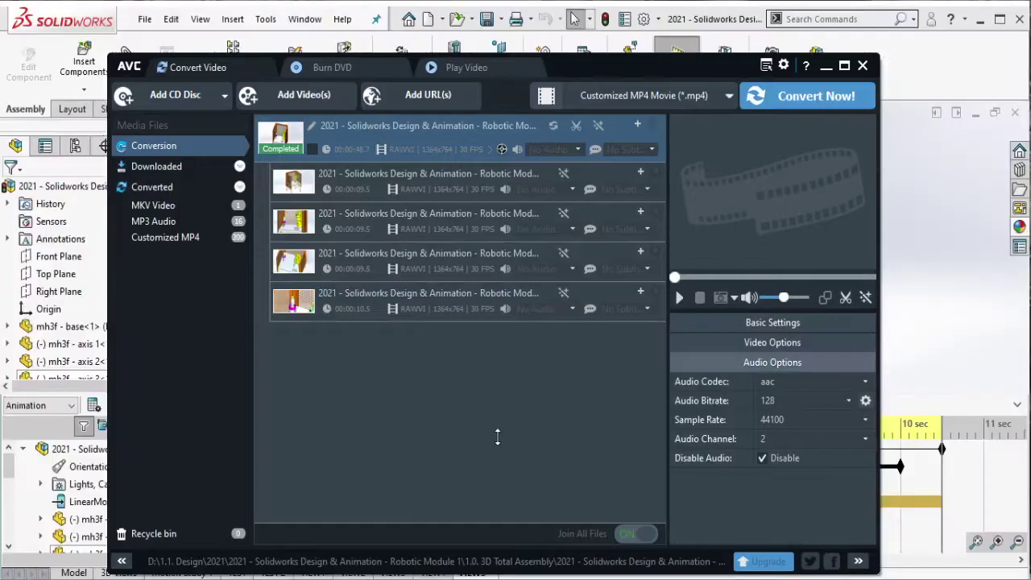
{"action": "left_click", "coordinate": [826, 66]}
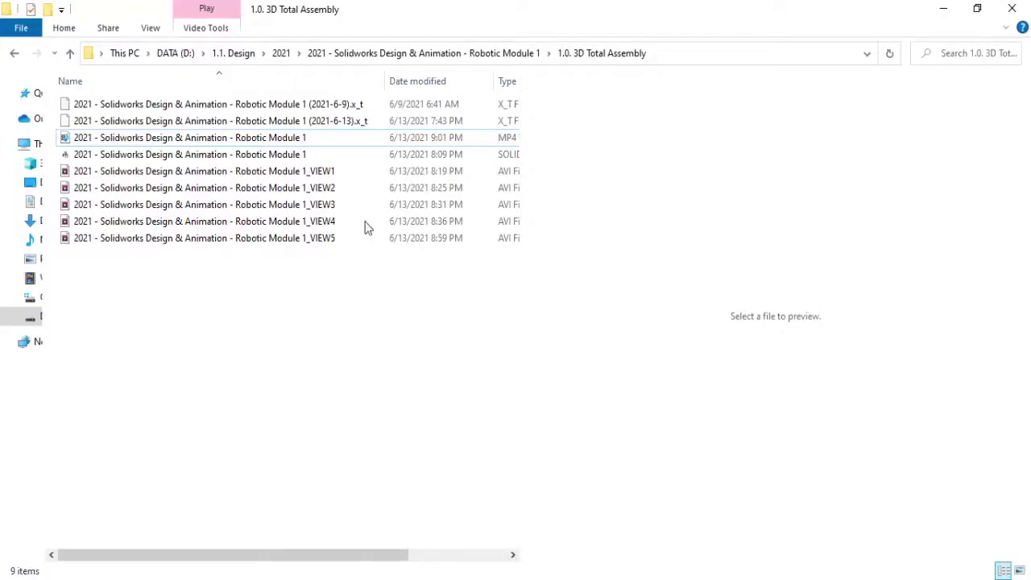
- Select the joined 21.8 MB MP4 file to preview the robotic cell animation playback
{"action": "left_click", "coordinate": [282, 142]}
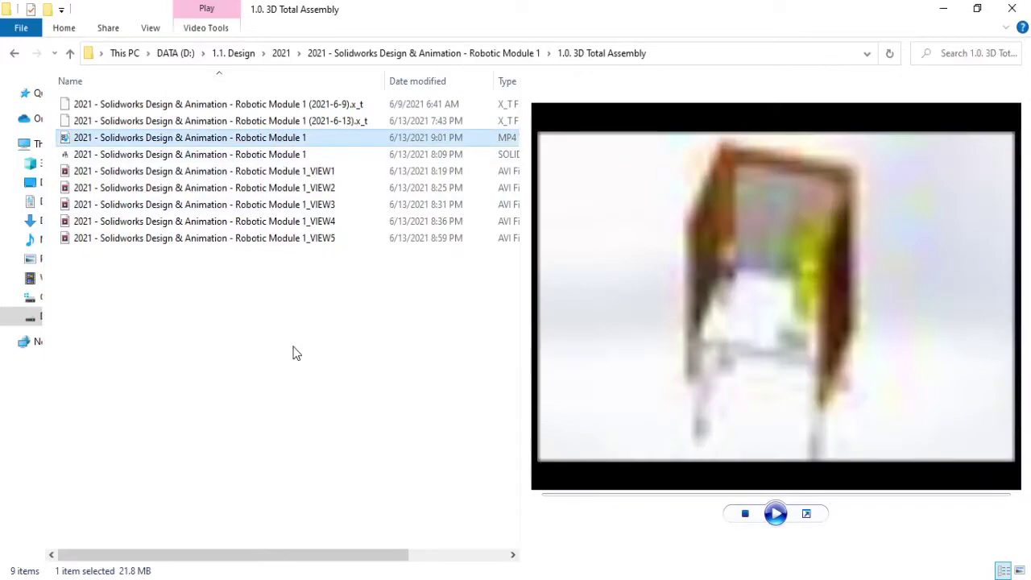